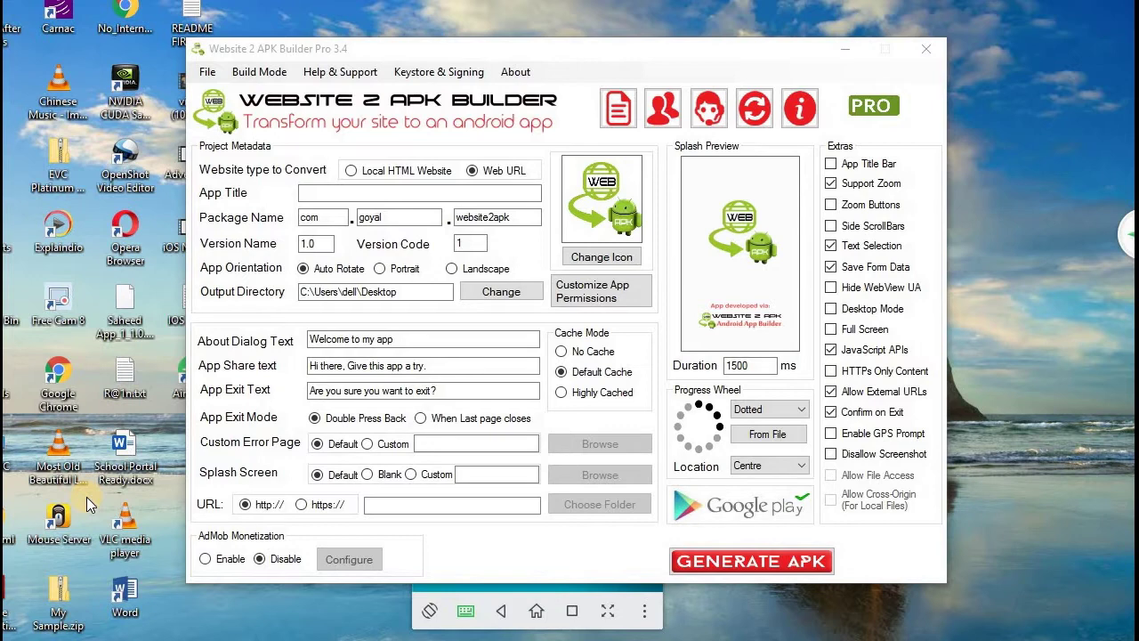
# Step: Title the app Samora, leaving the app icon unchanged
pyautogui.click(369, 193)
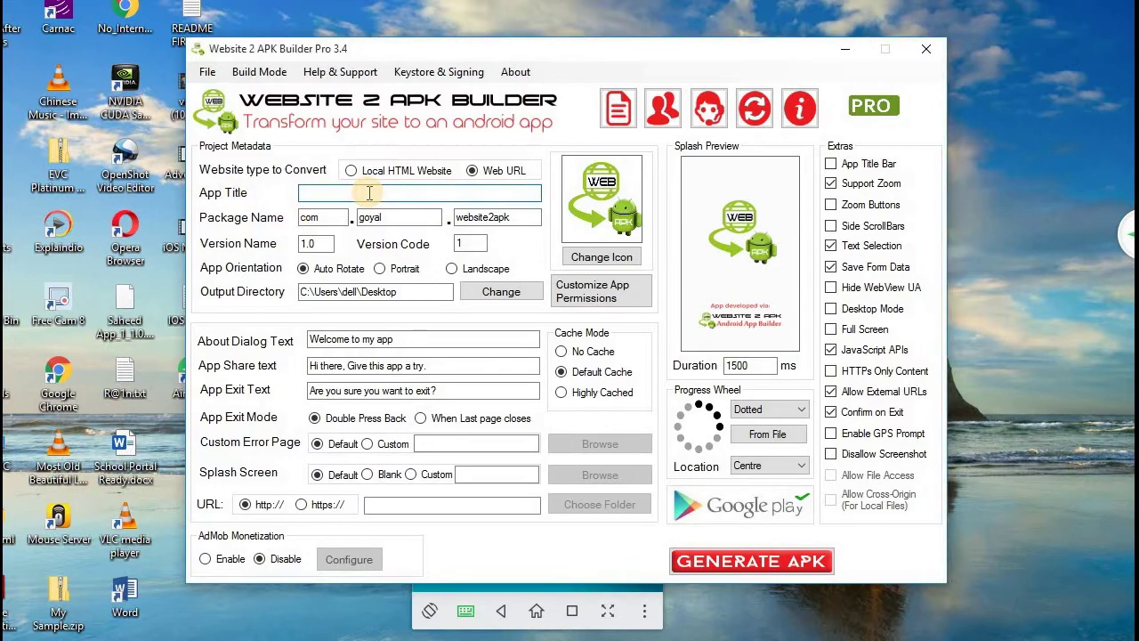
pyautogui.write('Samora')
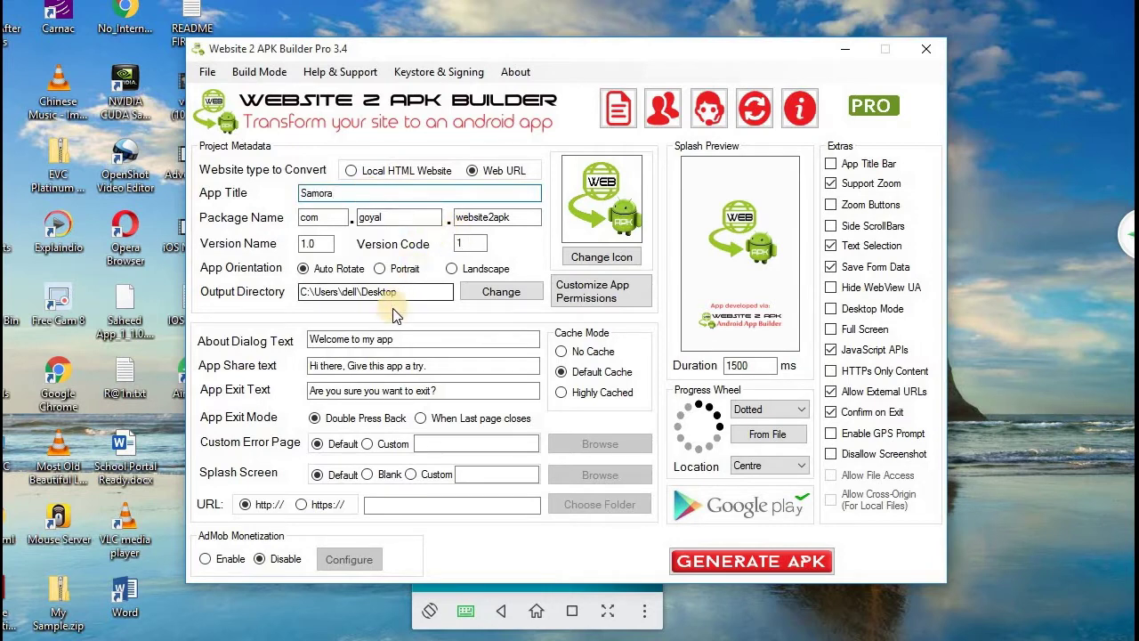
pyautogui.click(594, 258)
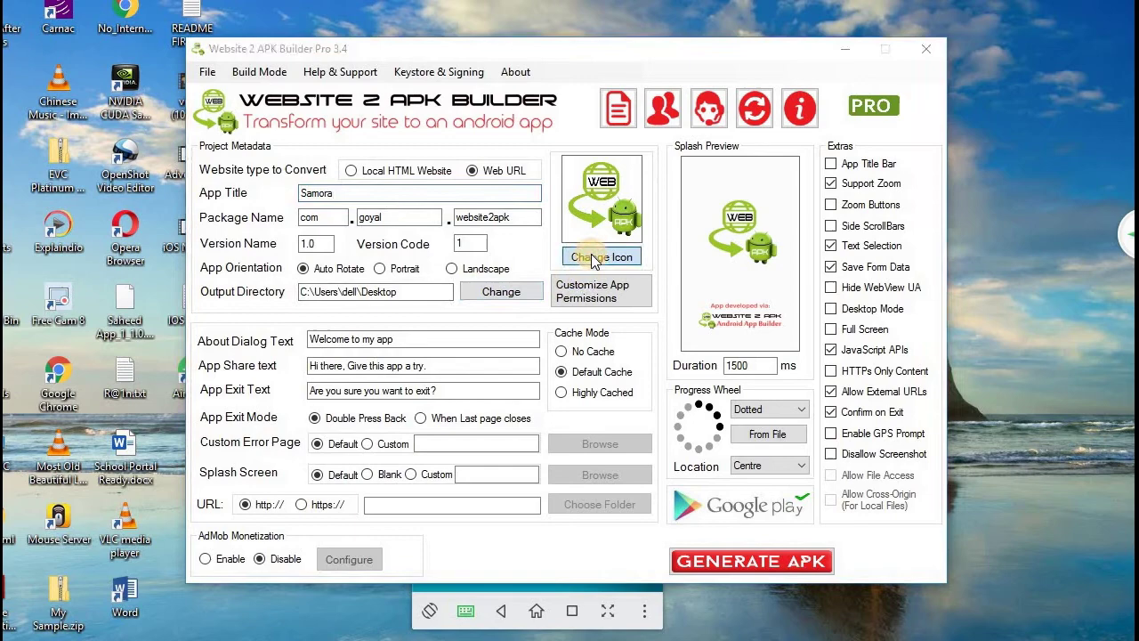
pyautogui.click(772, 76)
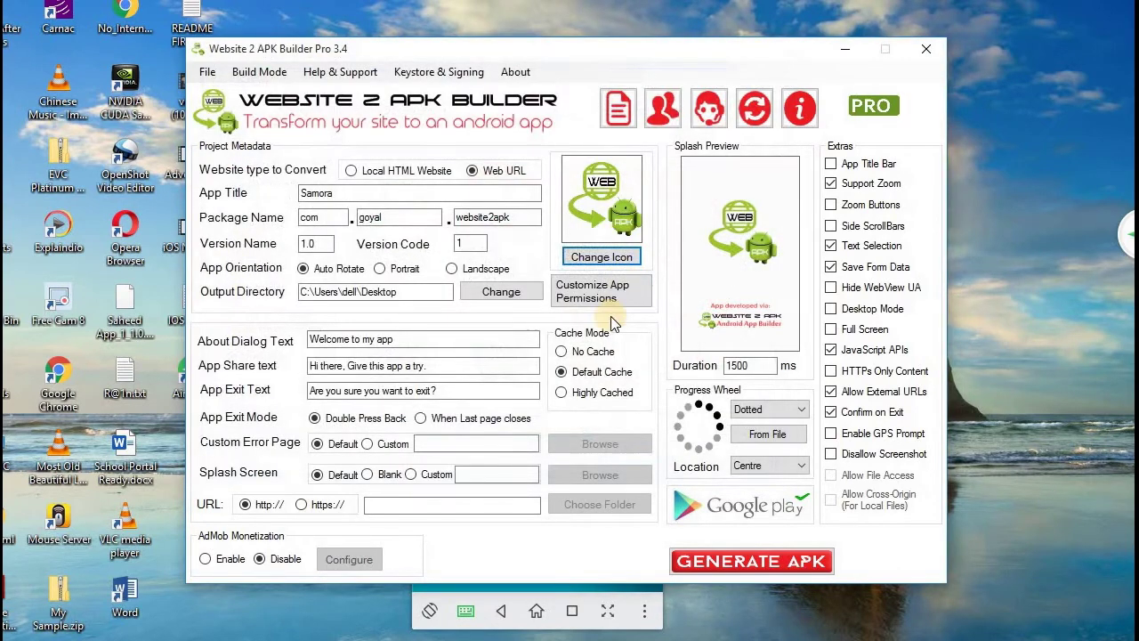
# Step: Remove the CAMERA, READ_EXTERNAL_STORAGE and WRITE_EXTERNAL_STORAGE permissions, keeping only vibrate
pyautogui.click(592, 289)
pyautogui.click(518, 292)
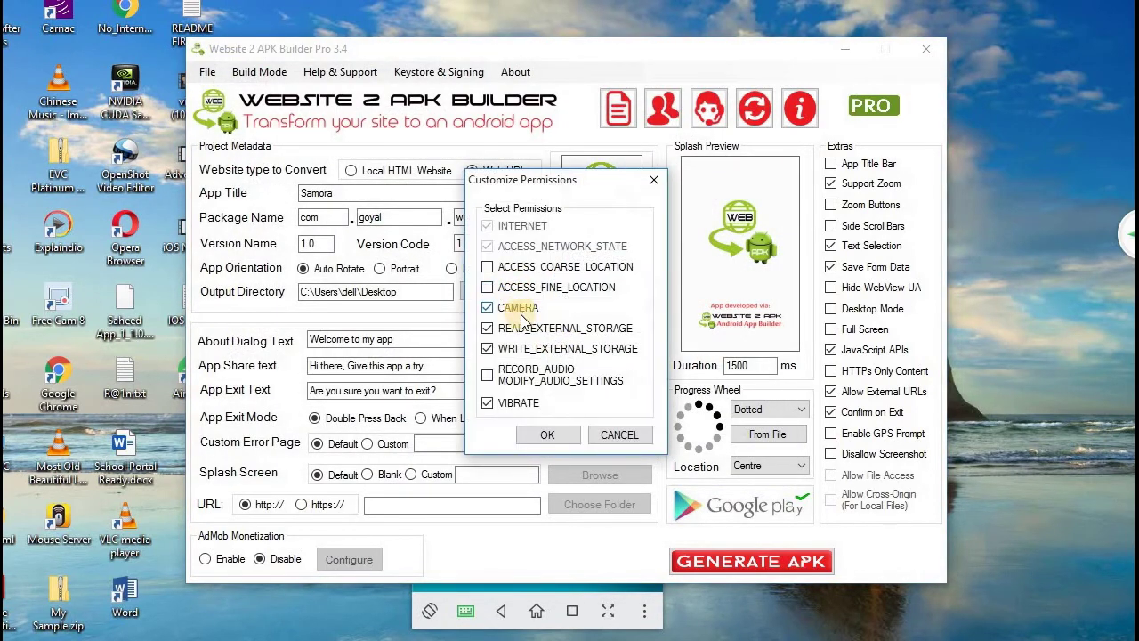
pyautogui.click(520, 309)
pyautogui.click(521, 348)
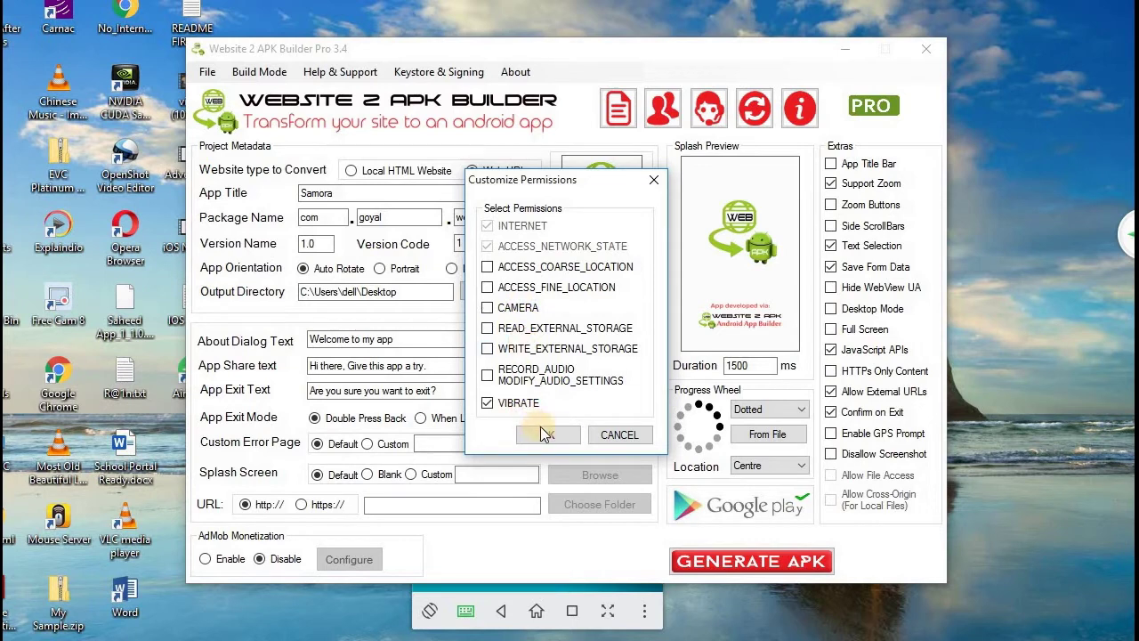
pyautogui.click(543, 433)
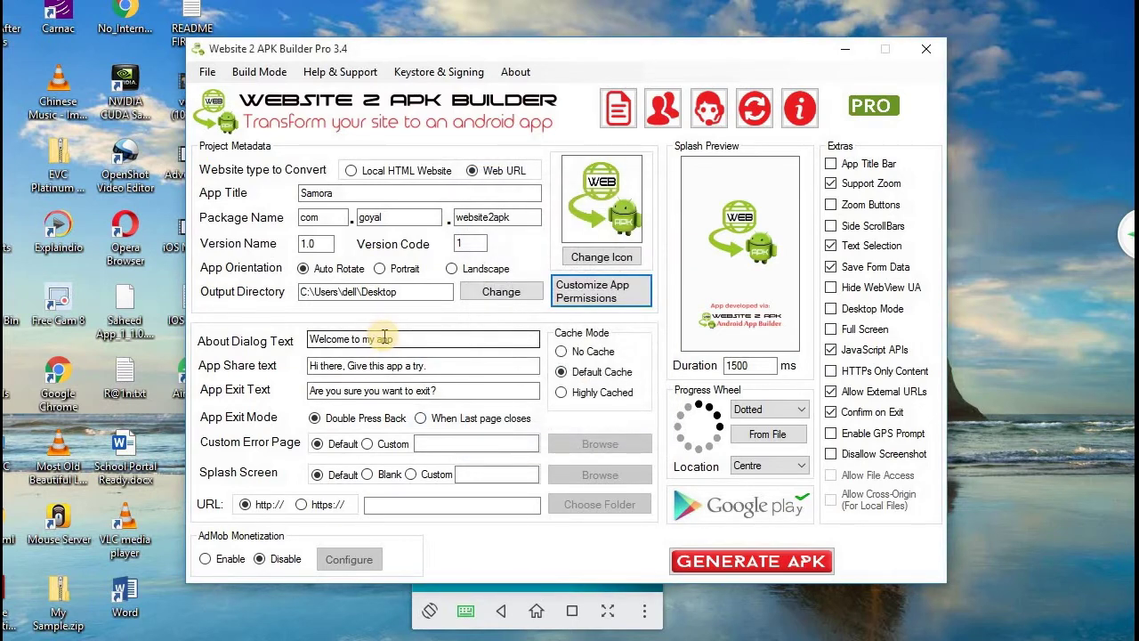
# Step: Keep the default splash screen after trying the blank option
pyautogui.click(376, 476)
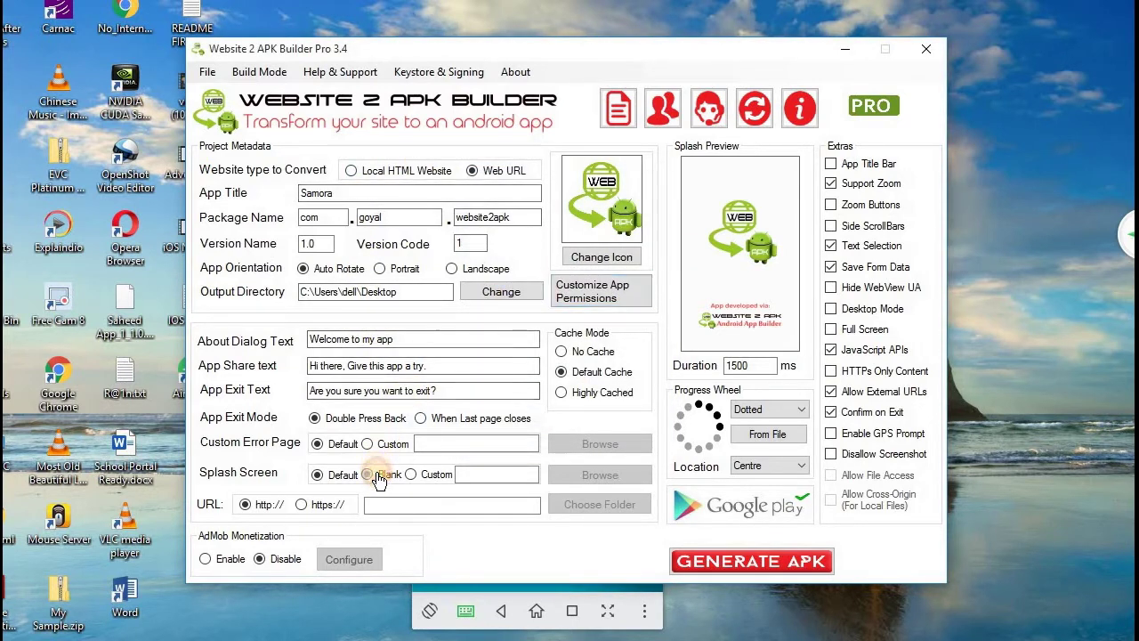
pyautogui.click(318, 474)
pyautogui.click(427, 505)
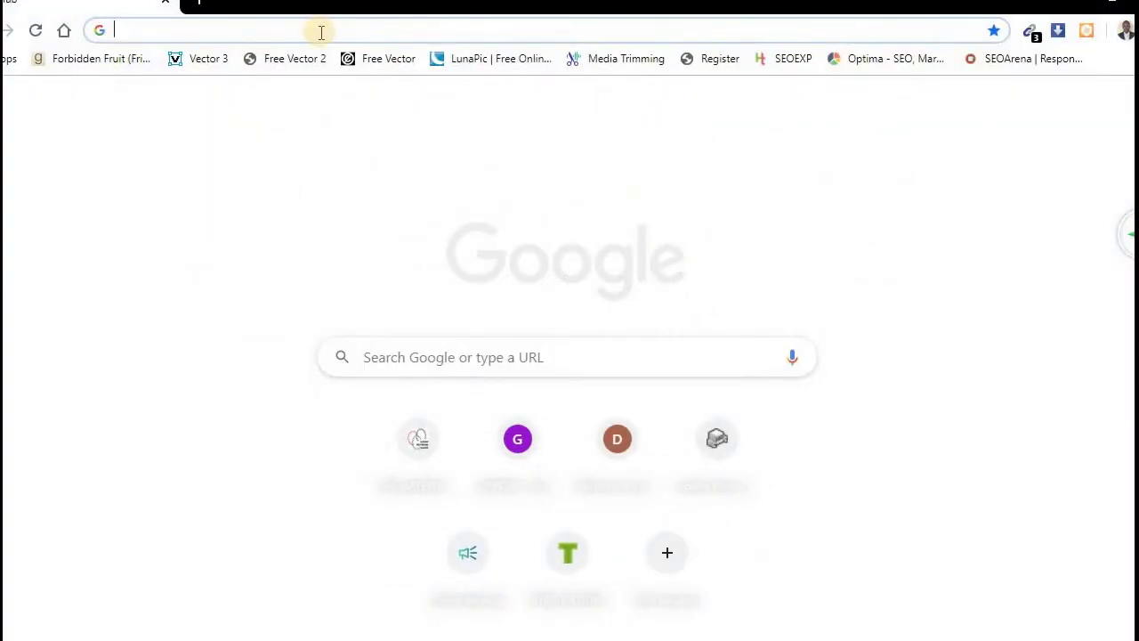
# Step: Load samorabot.com in Chrome and paste its address into the builder's URL field
pyautogui.write('sam')
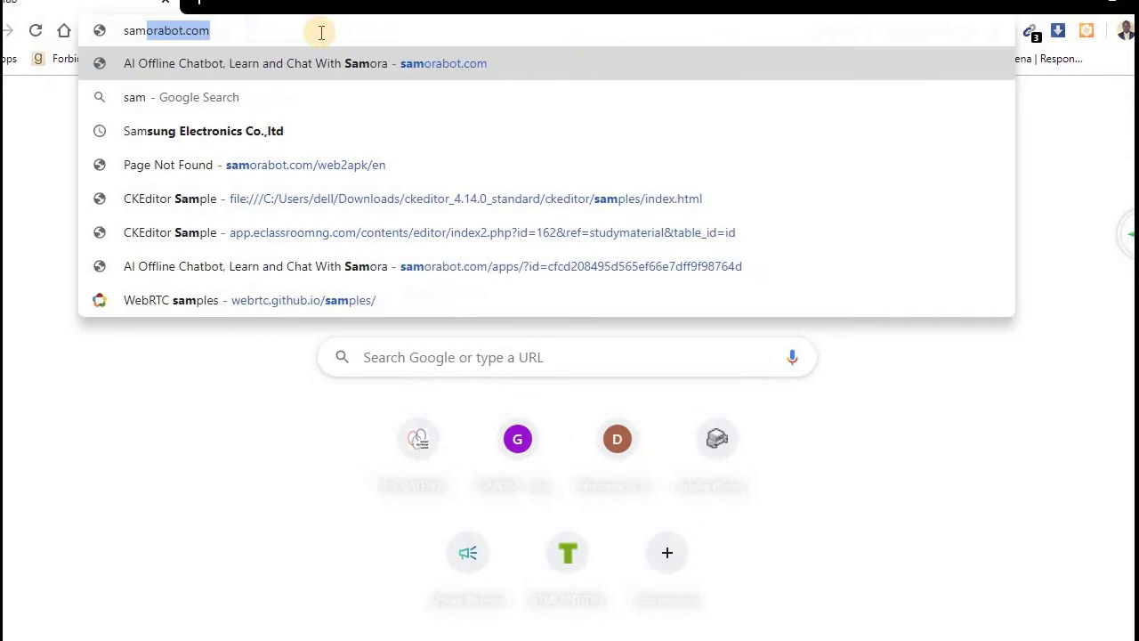
pyautogui.press('Return')
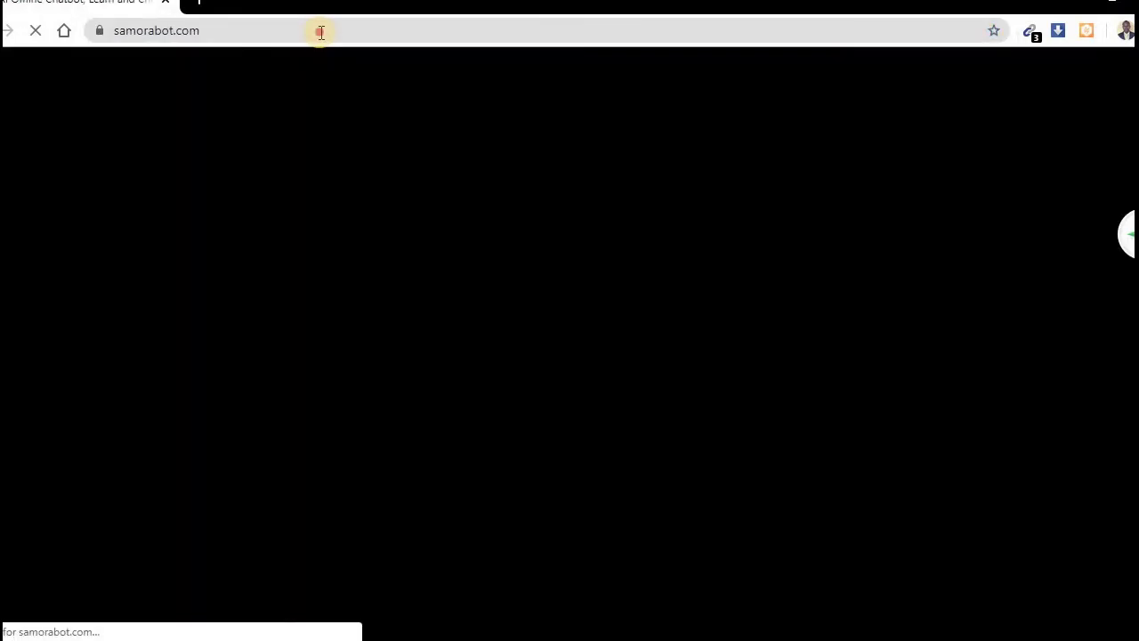
pyautogui.click(321, 32)
pyautogui.hotkey('ctrl', 'c')
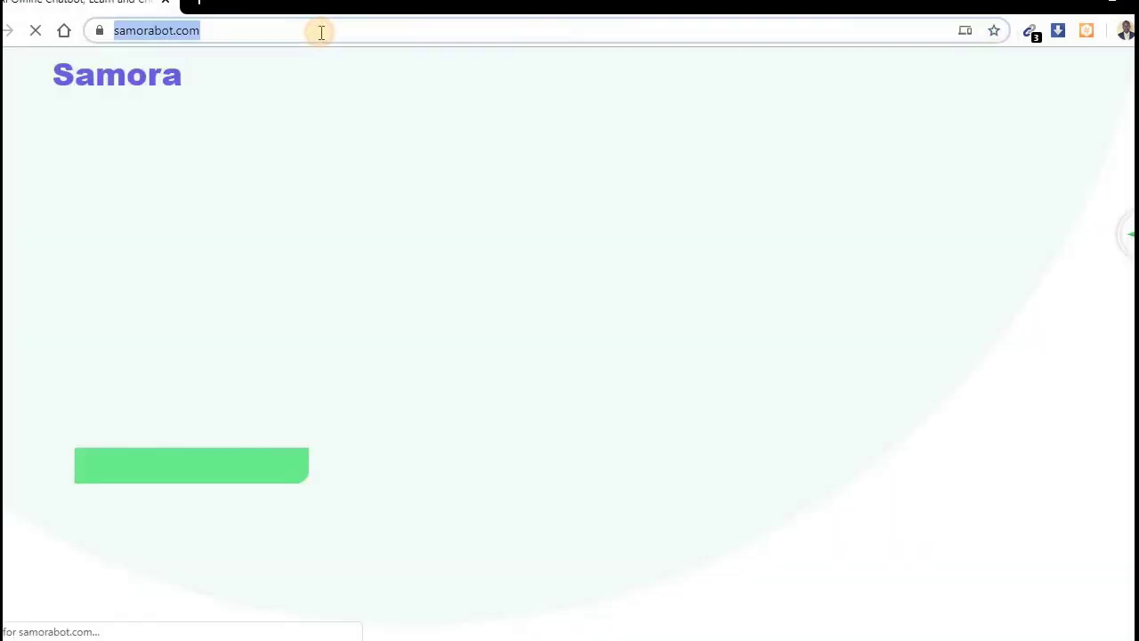
pyautogui.press('BackSpace')
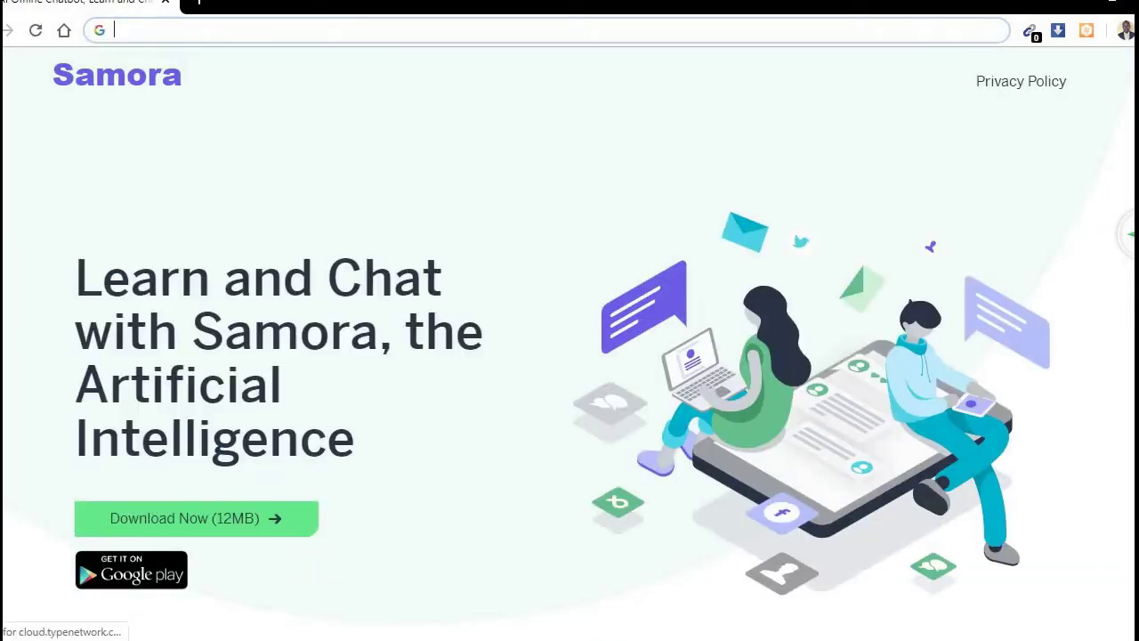
pyautogui.hotkey('alt', 'Tab')
pyautogui.hotkey('ctrl', 'v')
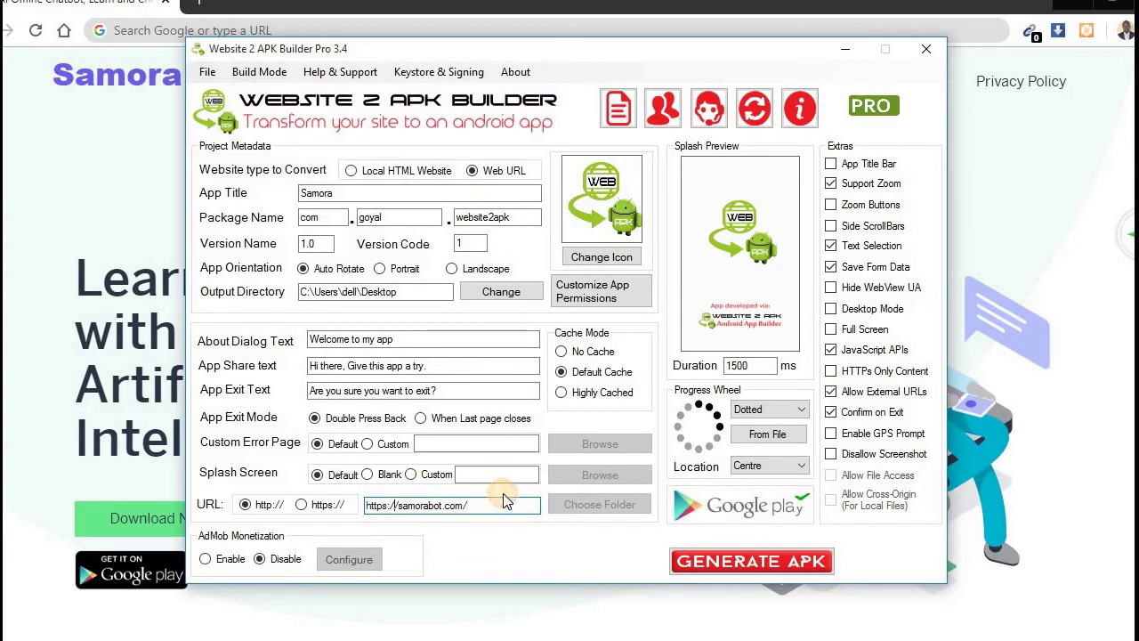
pyautogui.press('BackSpace')
pyautogui.press('BackSpace')
pyautogui.press('BackSpace')
pyautogui.press('BackSpace')
pyautogui.press('BackSpace')
pyautogui.press('BackSpace')
pyautogui.press('BackSpace')
pyautogui.press('BackSpace')
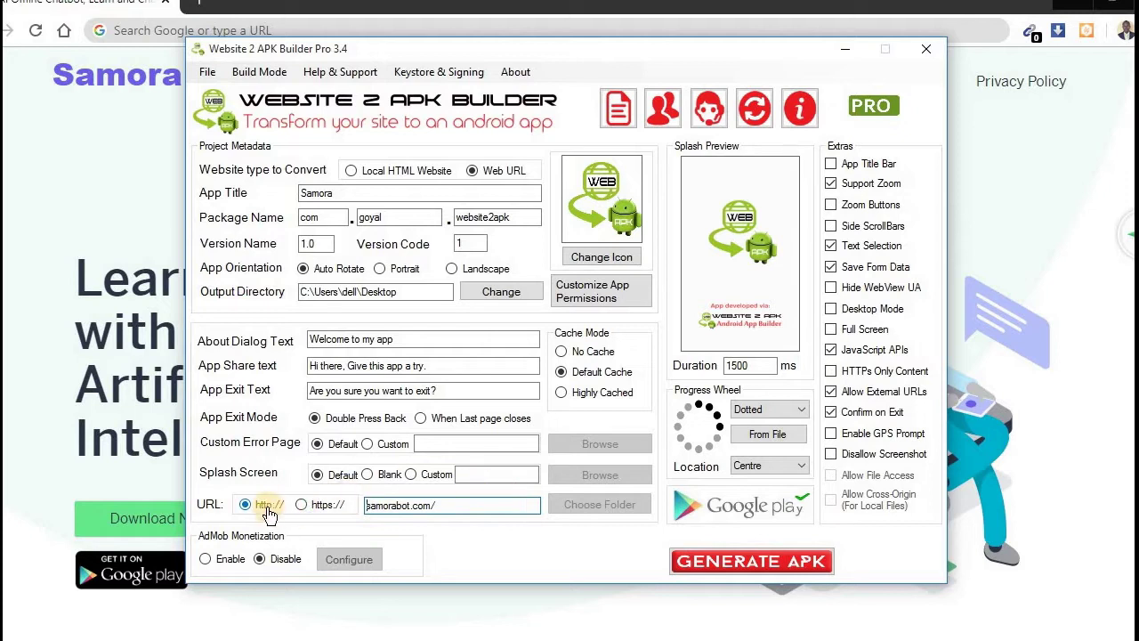
pyautogui.click(315, 507)
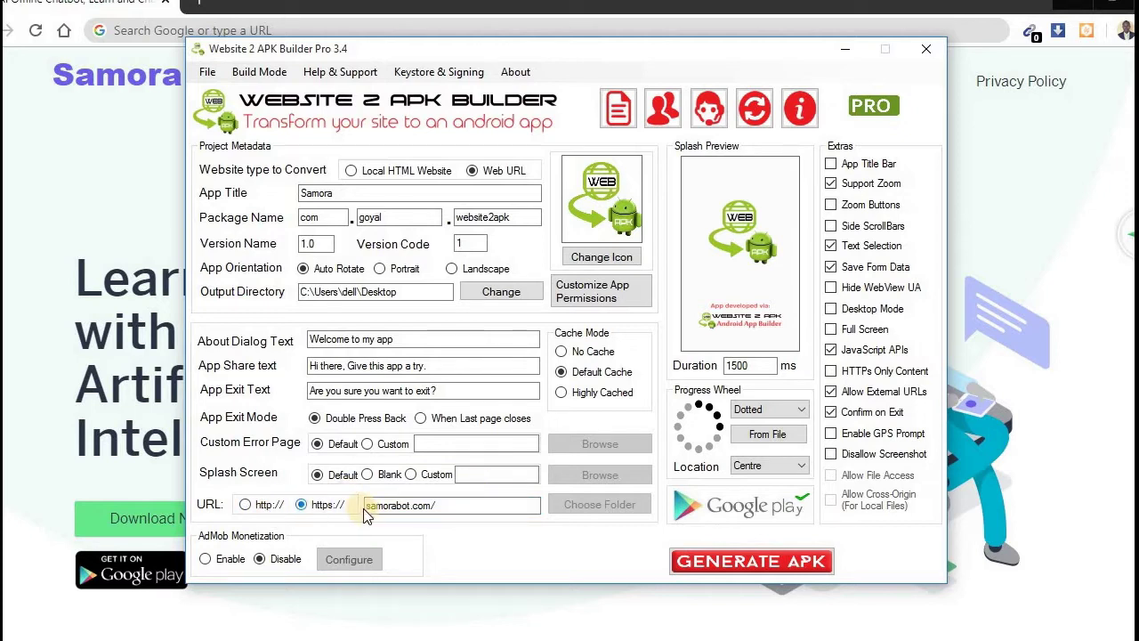
pyautogui.click(452, 504)
pyautogui.press('BackSpace')
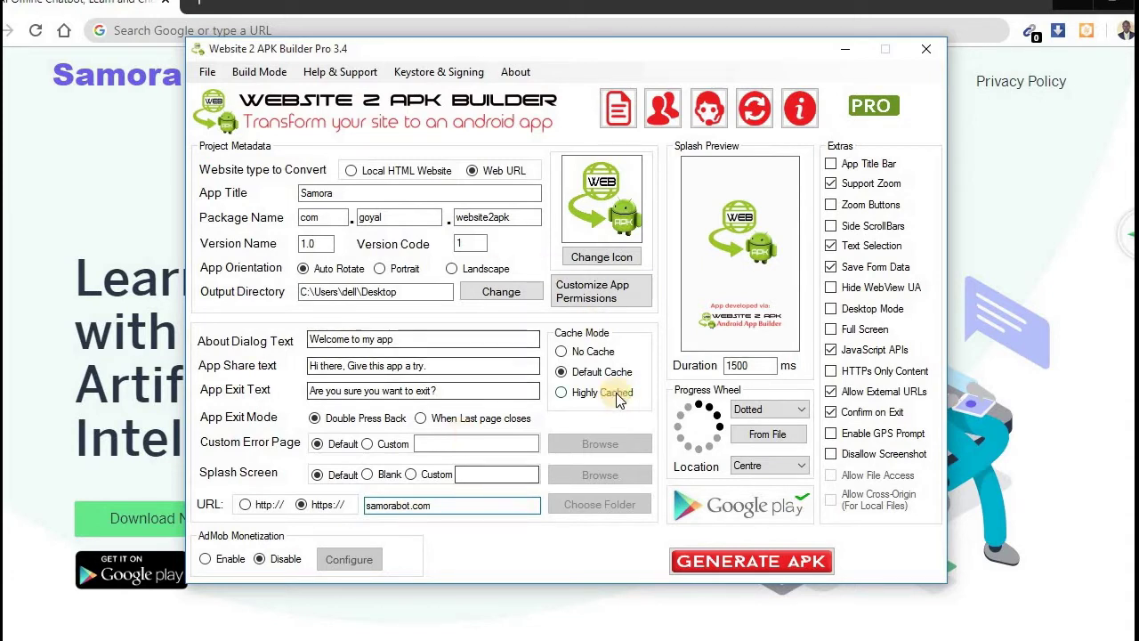
pyautogui.click(876, 187)
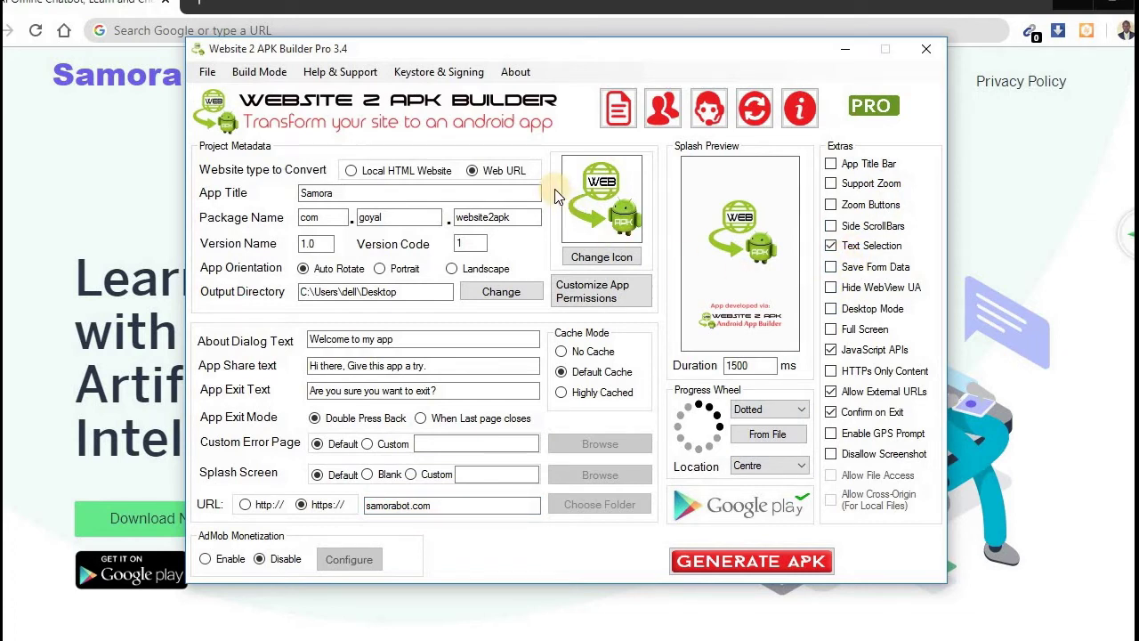
# Step: Enable AdMob monetization so the Configure Admob settings appear, then return to Chrome
pyautogui.click(227, 561)
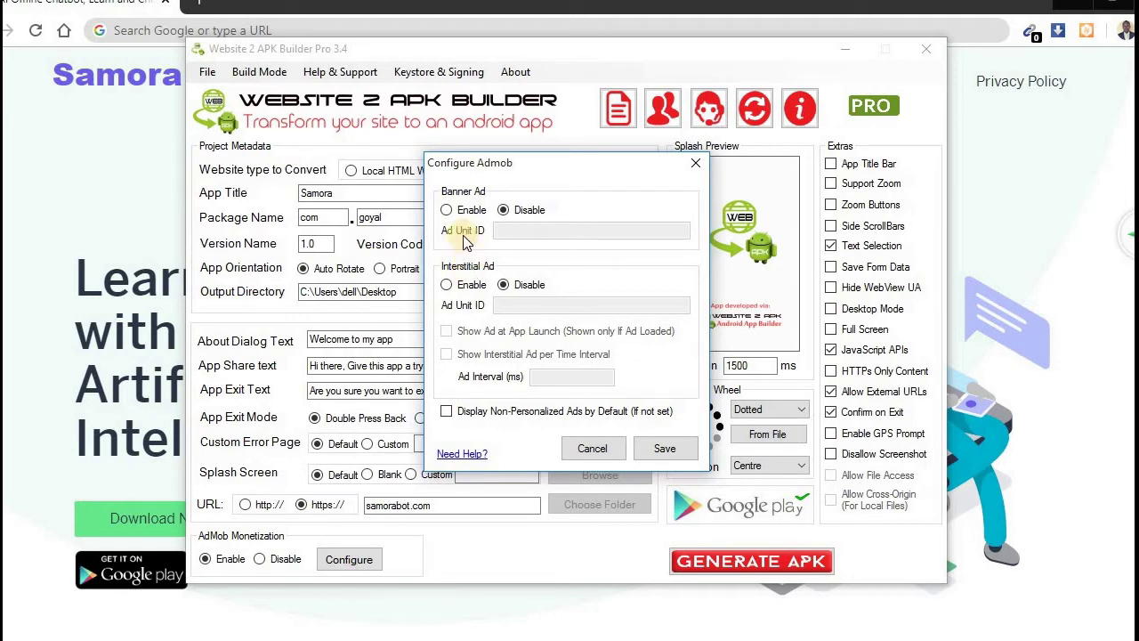
pyautogui.click(242, 29)
# Step: Enter 'admob' in Chrome's address bar to reach the AdMob console Home
pyautogui.write('adf')
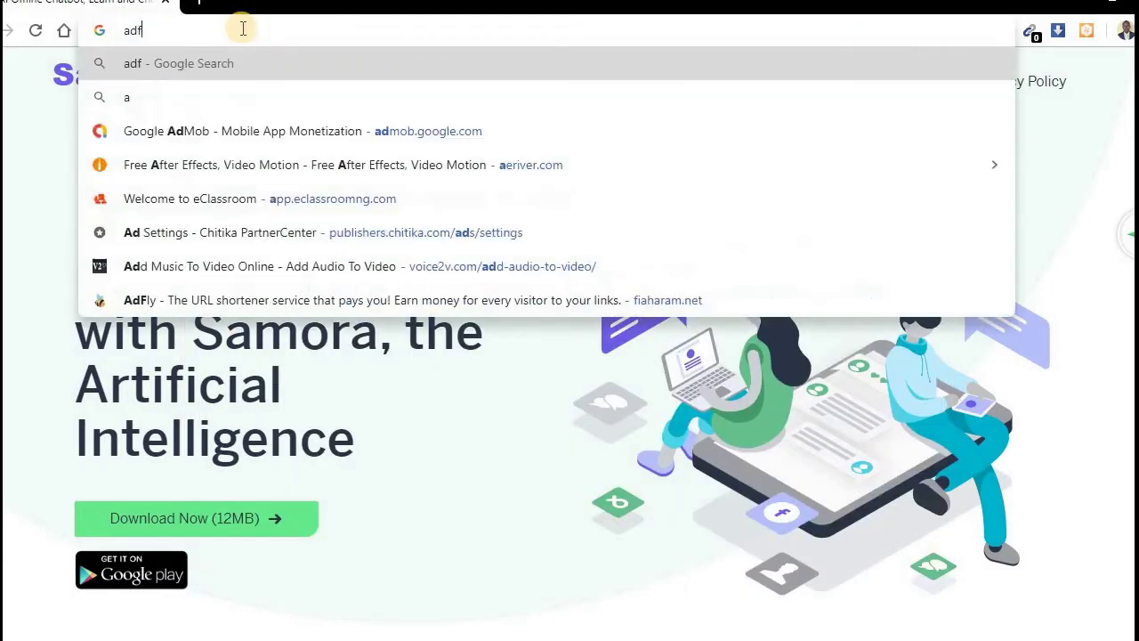
pyautogui.press('BackSpace')
pyautogui.press('BackSpace')
pyautogui.write('aa')
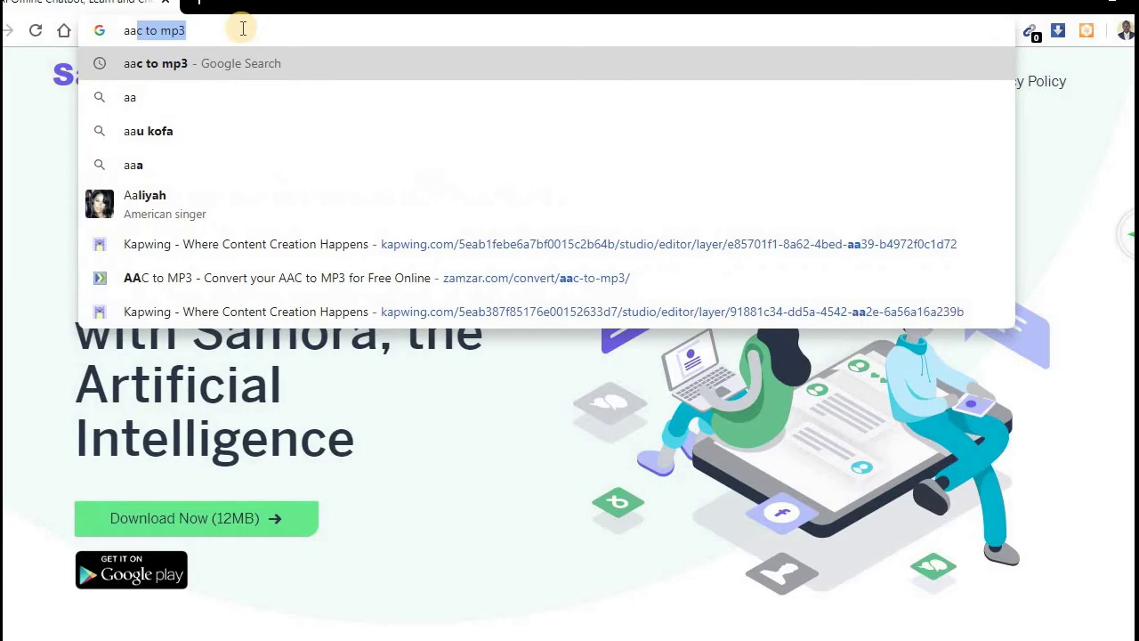
pyautogui.press('BackSpace')
pyautogui.press('BackSpace')
pyautogui.press('BackSpace')
pyautogui.write('admob.com/v2/home?_ga=2.198882601.705961985.1588415914-1391457666.1586083275')
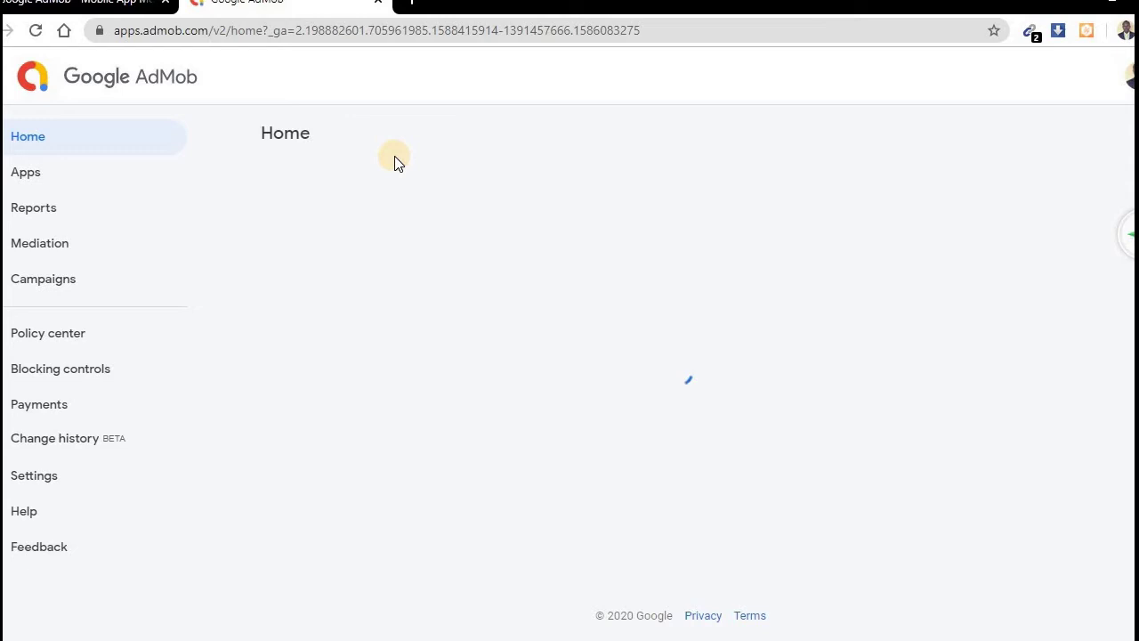
# Step: Add an unpublished Android app named Sample to the AdMob account
pyautogui.click(81, 180)
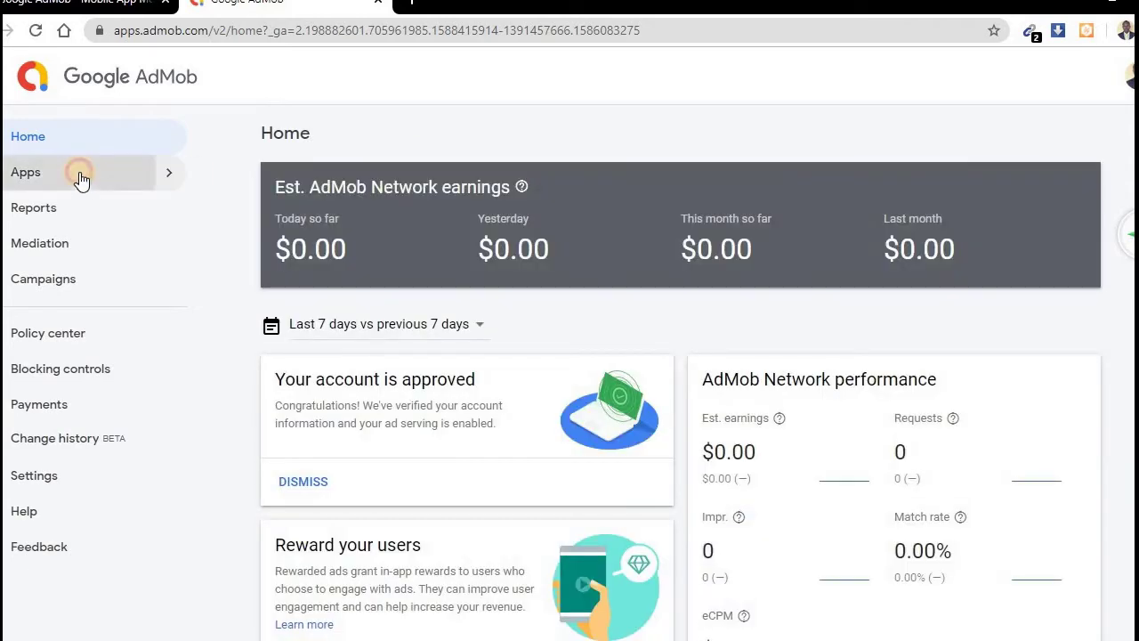
pyautogui.click(233, 459)
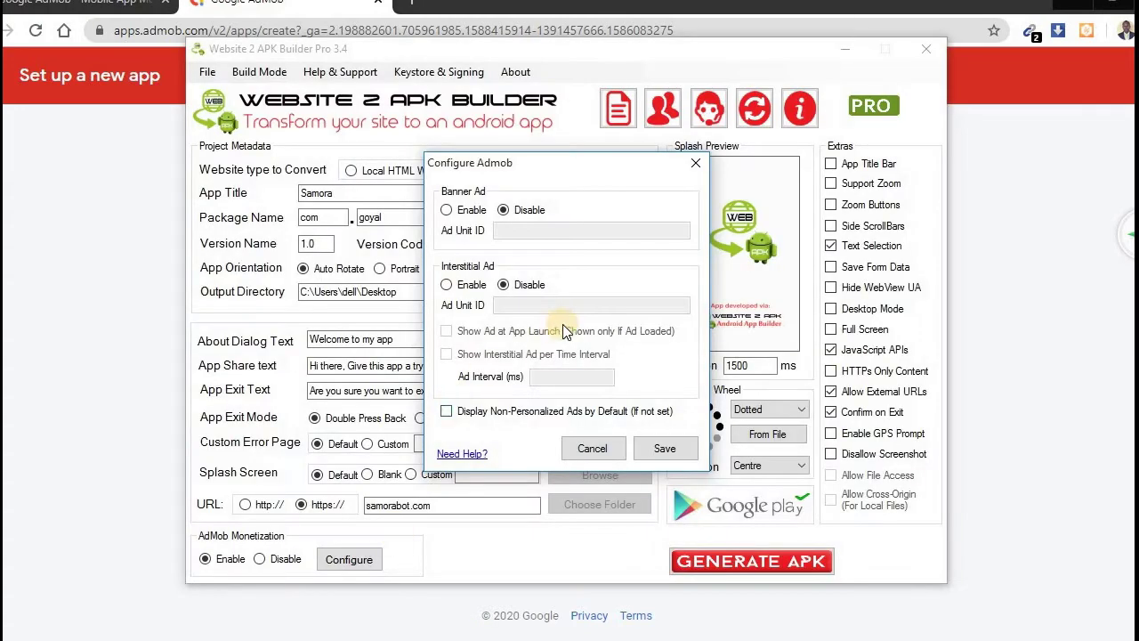
pyautogui.click(344, 361)
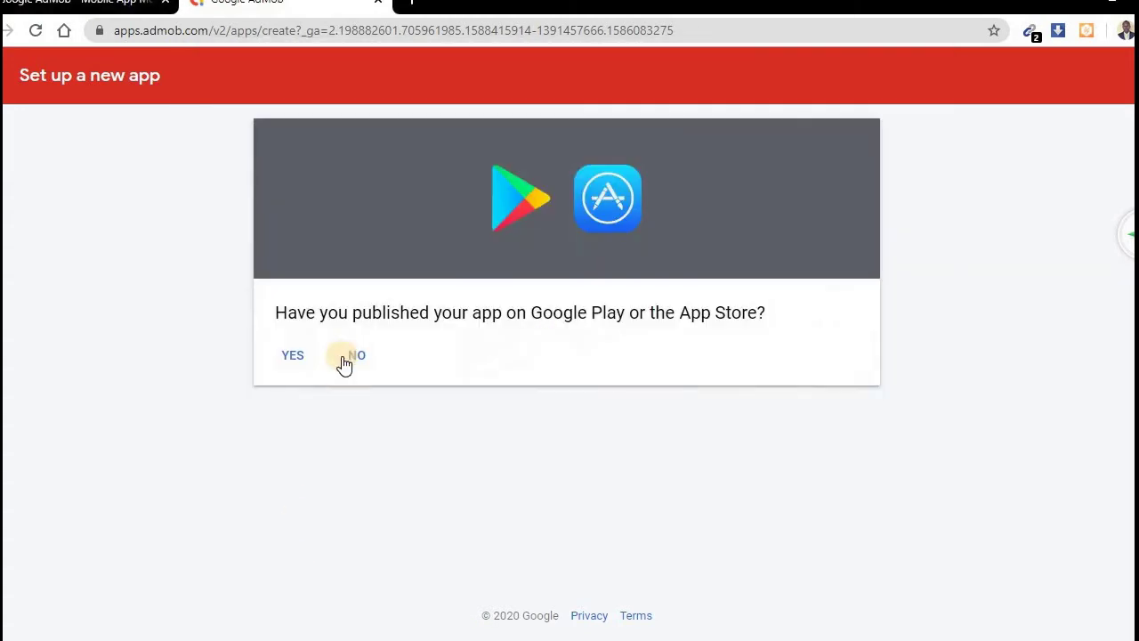
pyautogui.click(344, 360)
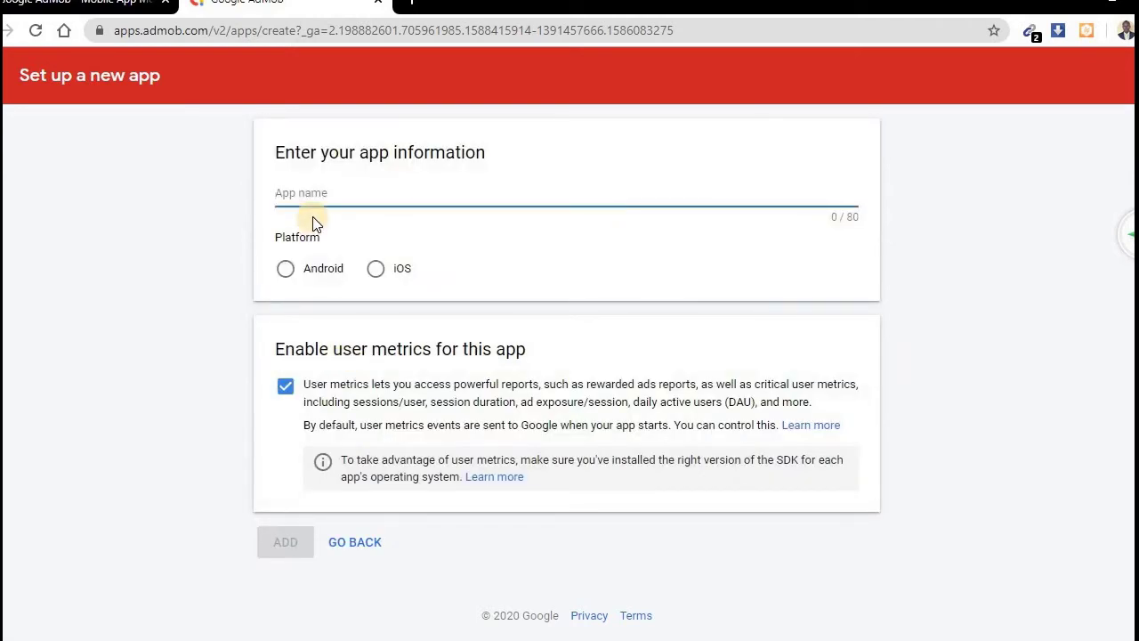
pyautogui.write('SSam')
pyautogui.press('BackSpace')
pyautogui.hotkey('ctrl', 'a')
pyautogui.write('Sam')
pyautogui.click(310, 272)
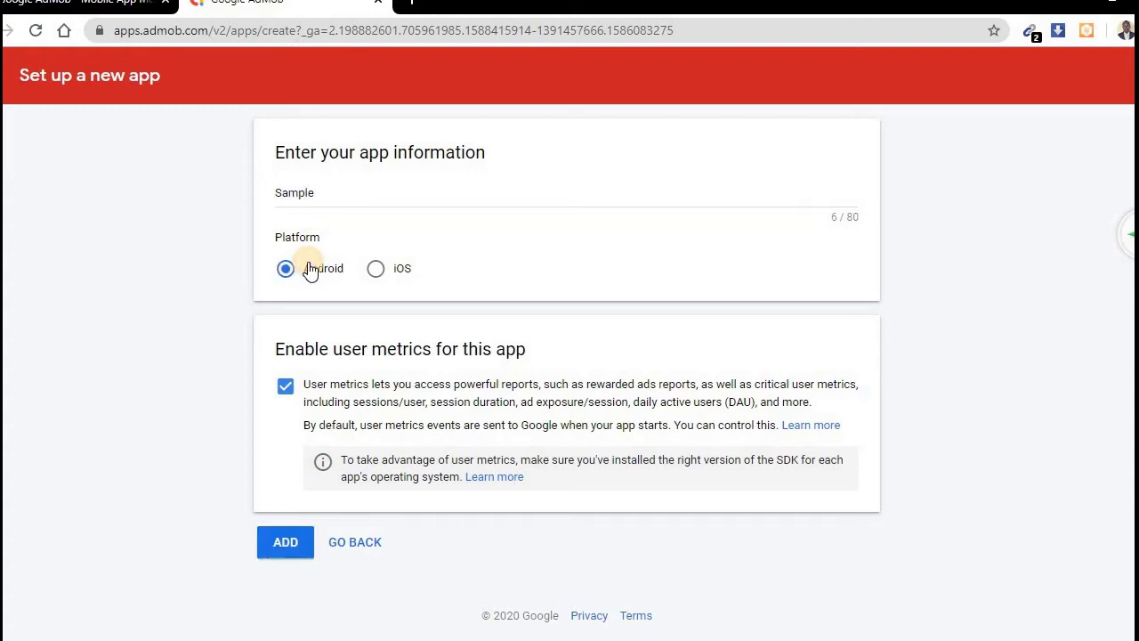
pyautogui.click(264, 544)
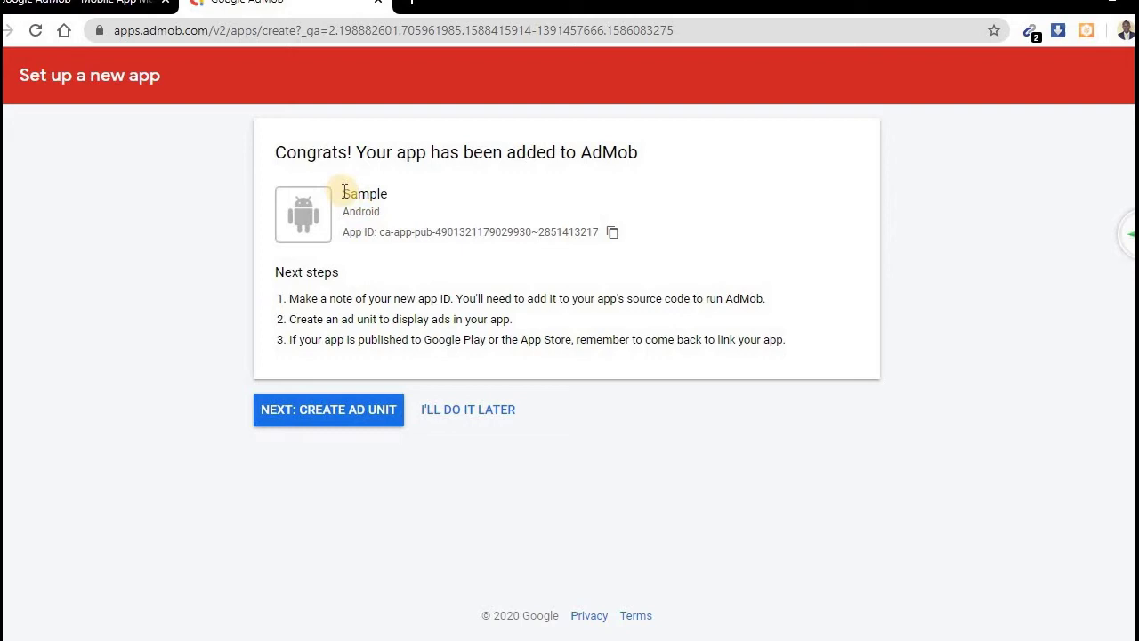
# Step: Proceed to ad unit creation for Sample, then switch to the builder's Configure Admob dialog
pyautogui.click(361, 411)
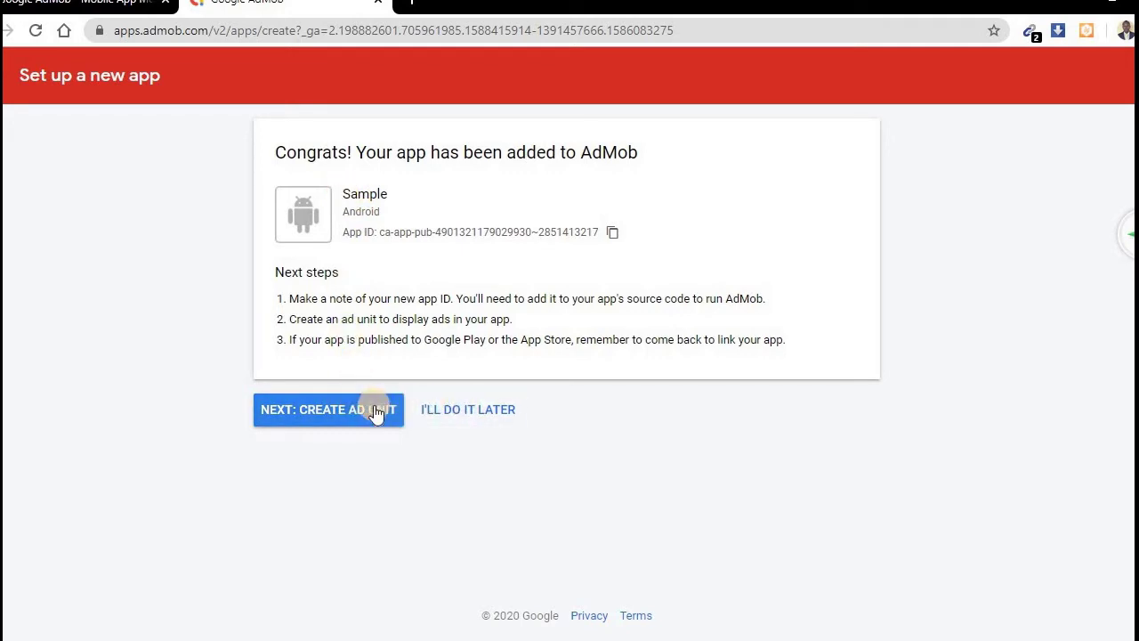
pyautogui.click(375, 411)
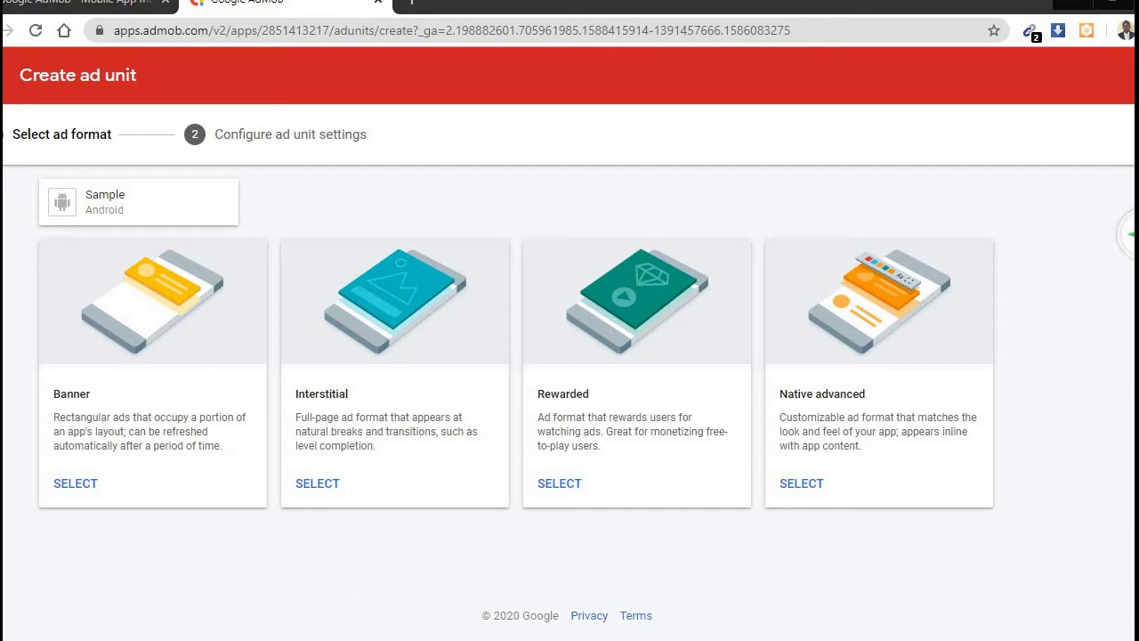
pyautogui.hotkey('alt', 'Tab')
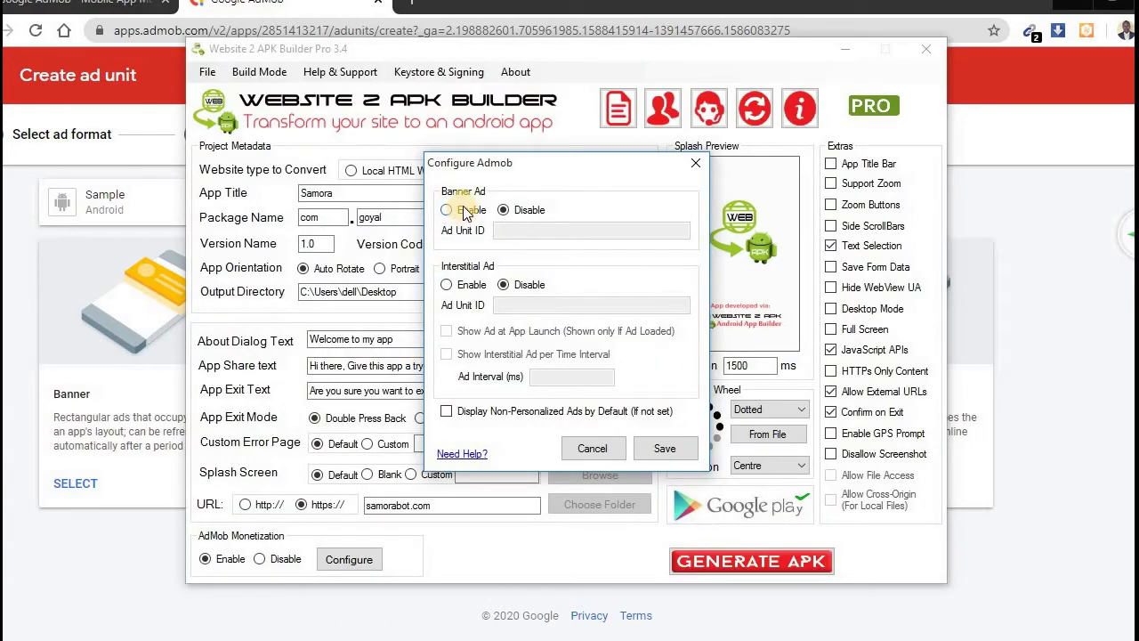
# Step: Create a Banner ad unit named 'My banner Unit' allowing text, image and video ads
pyautogui.click(76, 483)
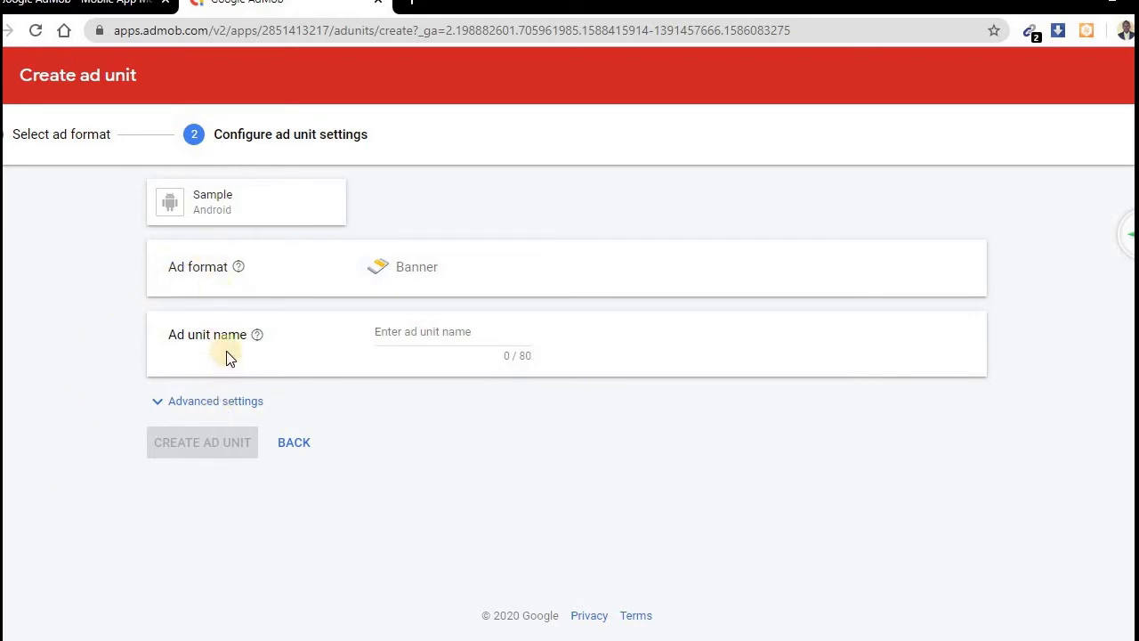
pyautogui.click(215, 405)
pyautogui.scroll(-2, 373, 400)
pyautogui.click(384, 323)
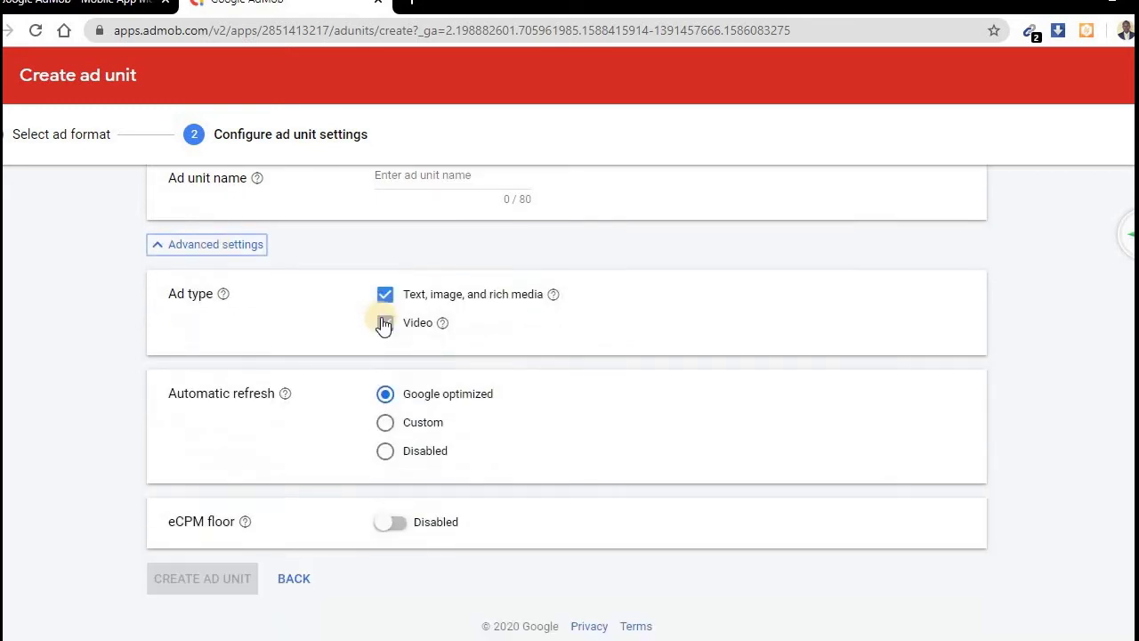
pyautogui.click(384, 323)
pyautogui.scroll(2, 356, 338)
pyautogui.click(423, 347)
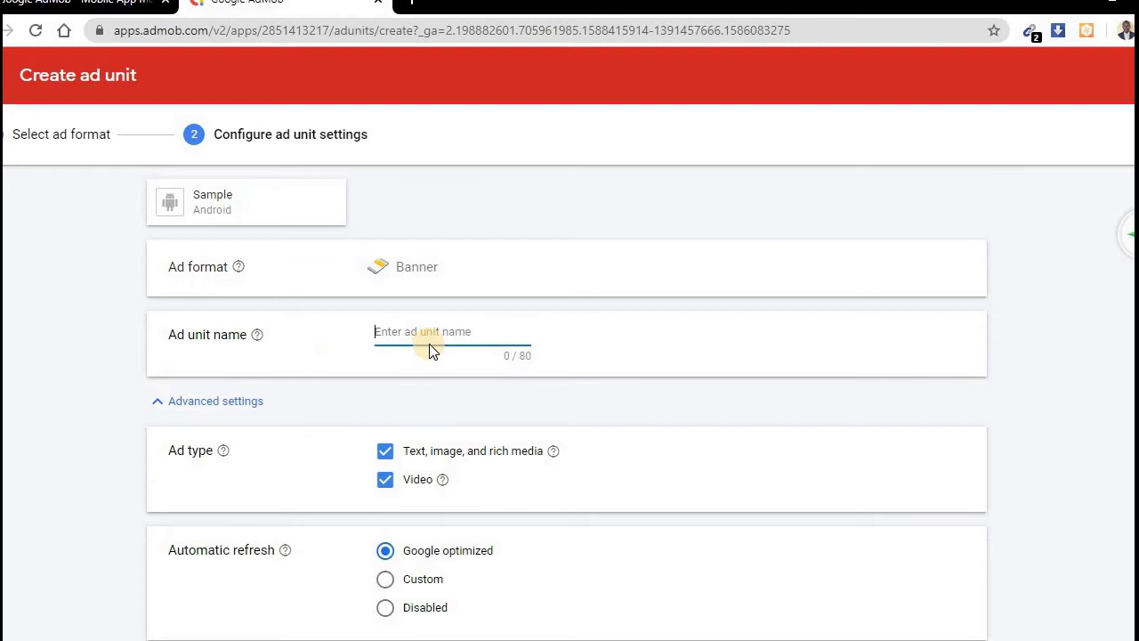
pyautogui.write('My banner Unit')
pyautogui.scroll(-2, 431, 348)
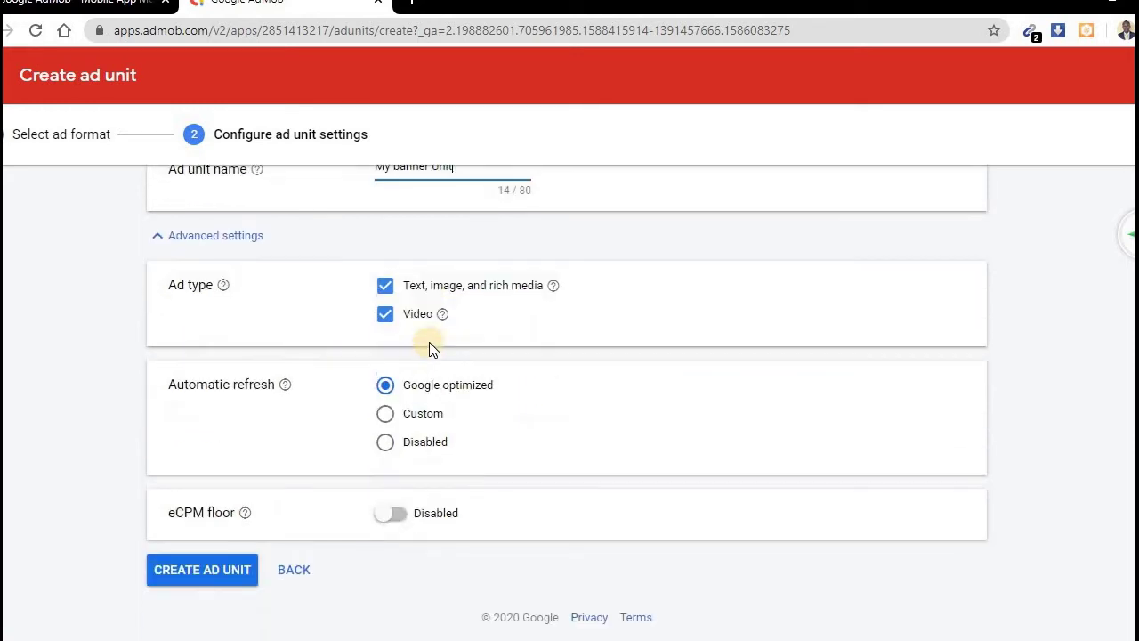
pyautogui.click(216, 564)
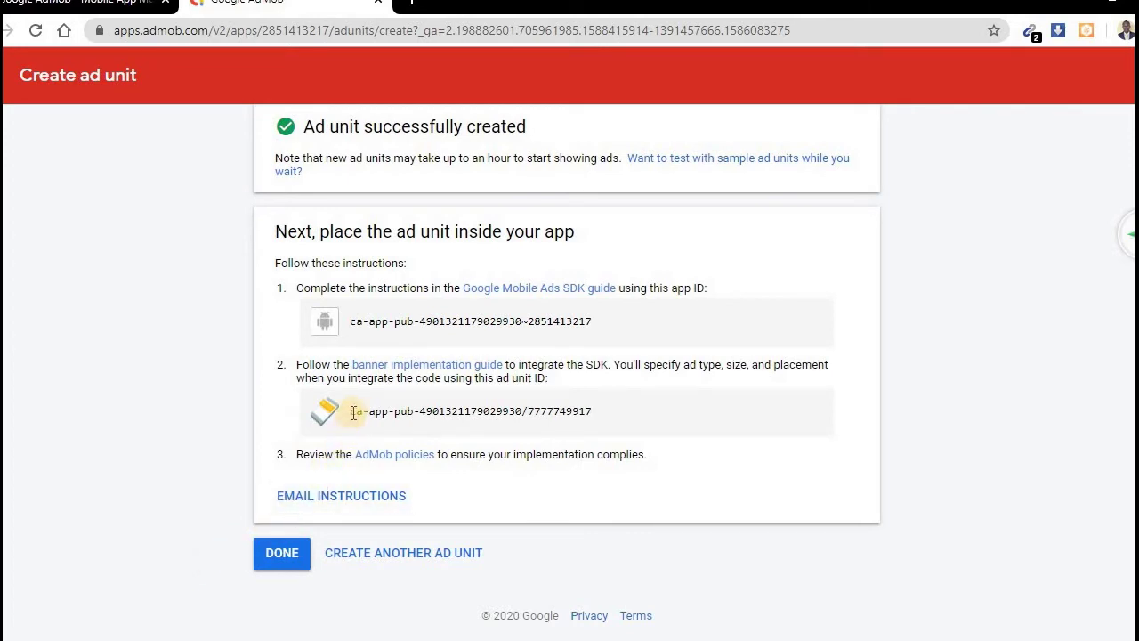
# Step: Copy the banner ad unit ID and enable Banner Ad in the builder's Configure Admob dialog
pyautogui.moveTo(350, 321); pyautogui.dragTo(573, 322)
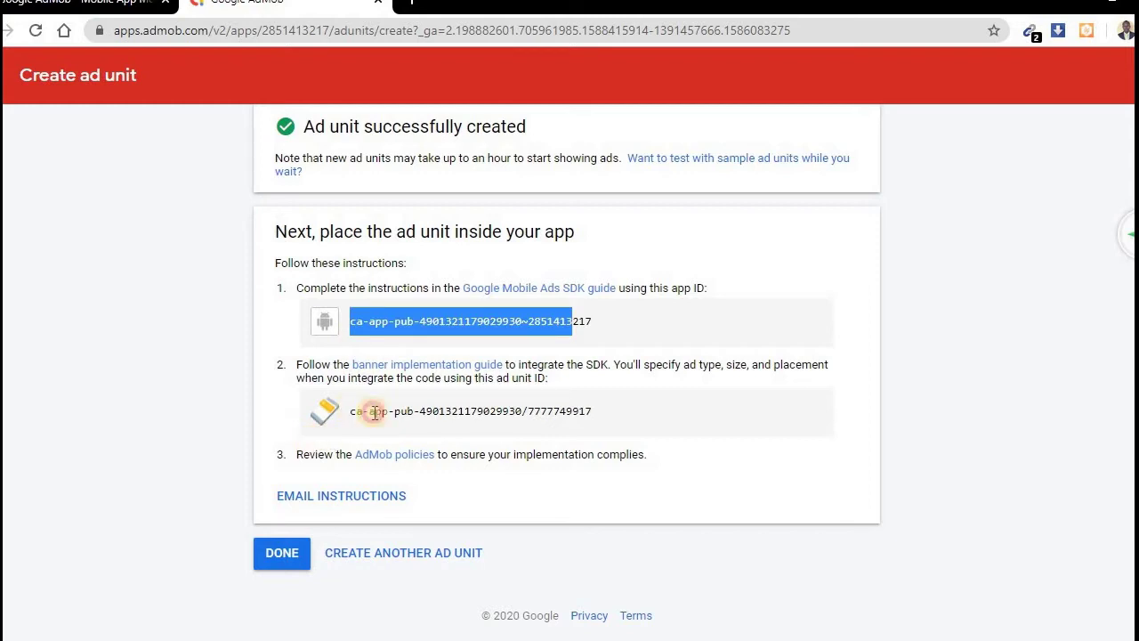
pyautogui.moveTo(351, 410); pyautogui.dragTo(592, 415)
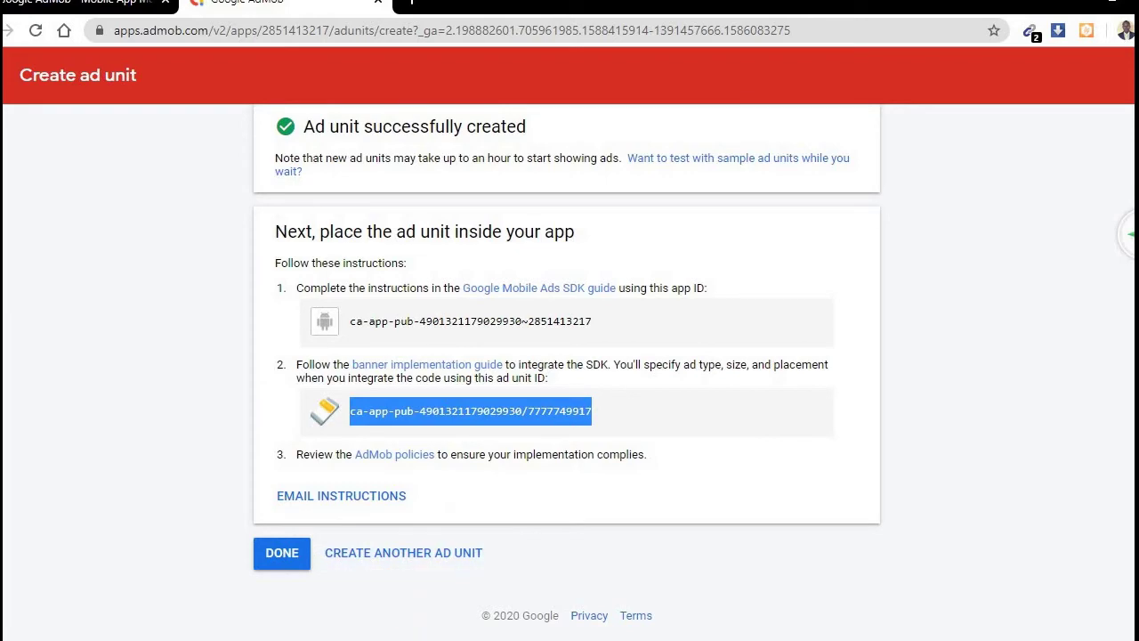
pyautogui.hotkey('alt', 'Tab')
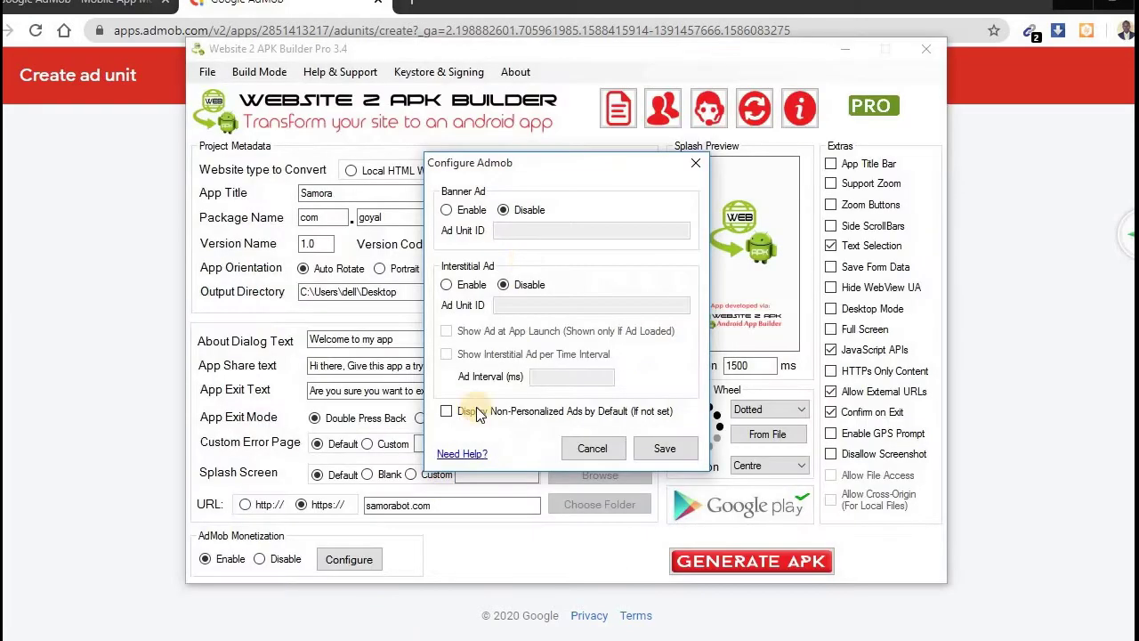
pyautogui.click(471, 210)
pyautogui.click(508, 230)
# Step: Paste the banner ad unit ID, finish the AdMob unit with DONE, and save the ad settings
pyautogui.hotkey('ctrl', 'v')
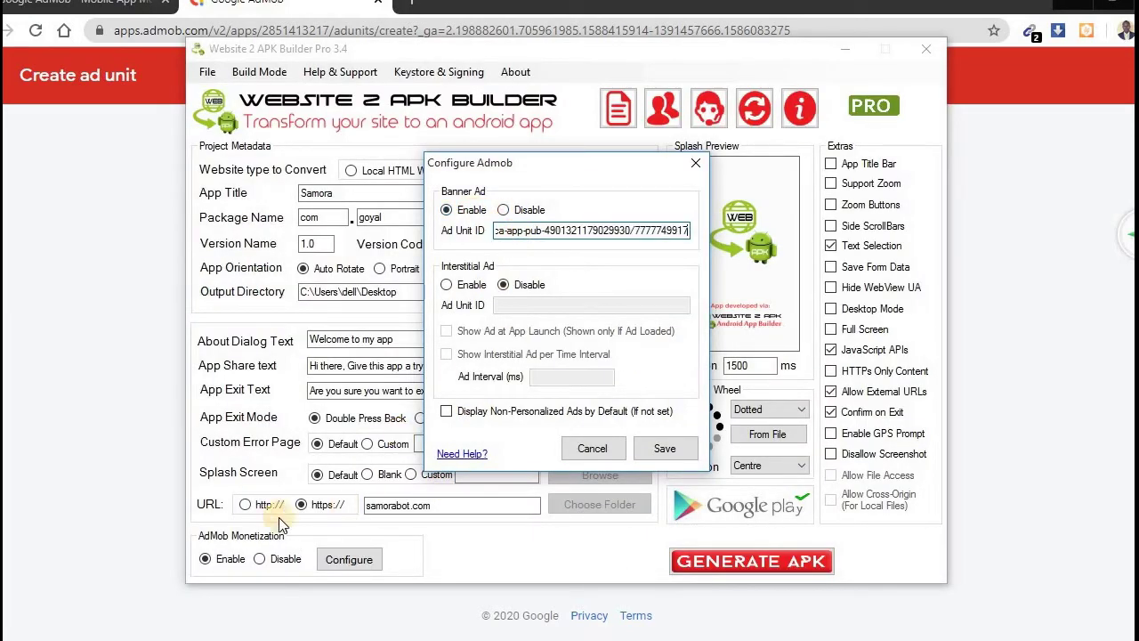
pyautogui.click(151, 517)
pyautogui.click(285, 553)
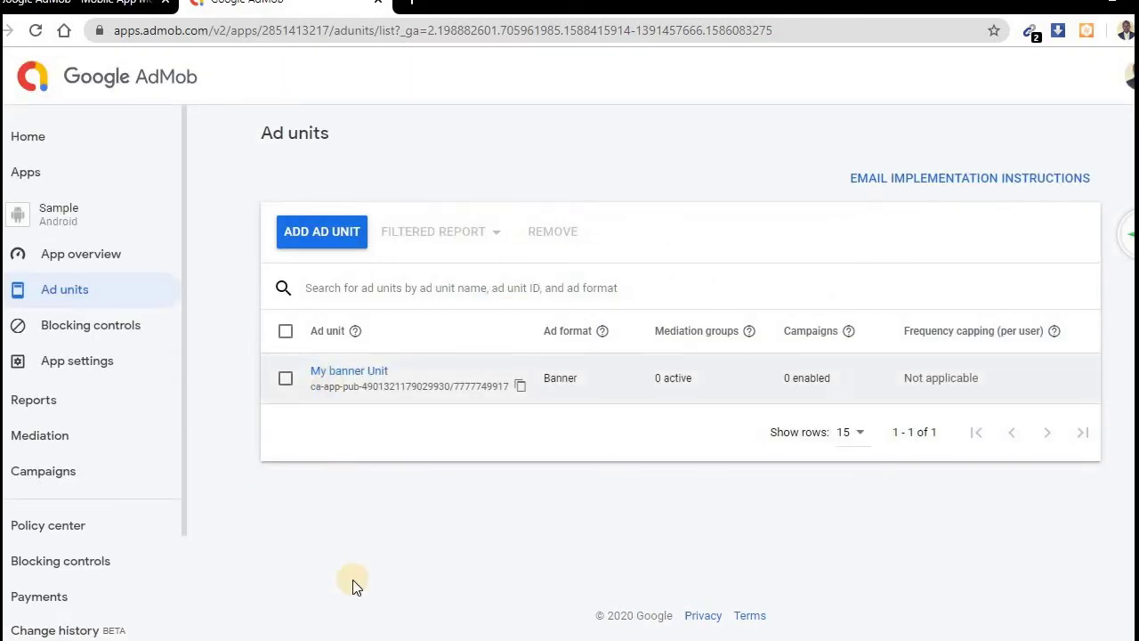
pyautogui.hotkey('alt', 'Tab')
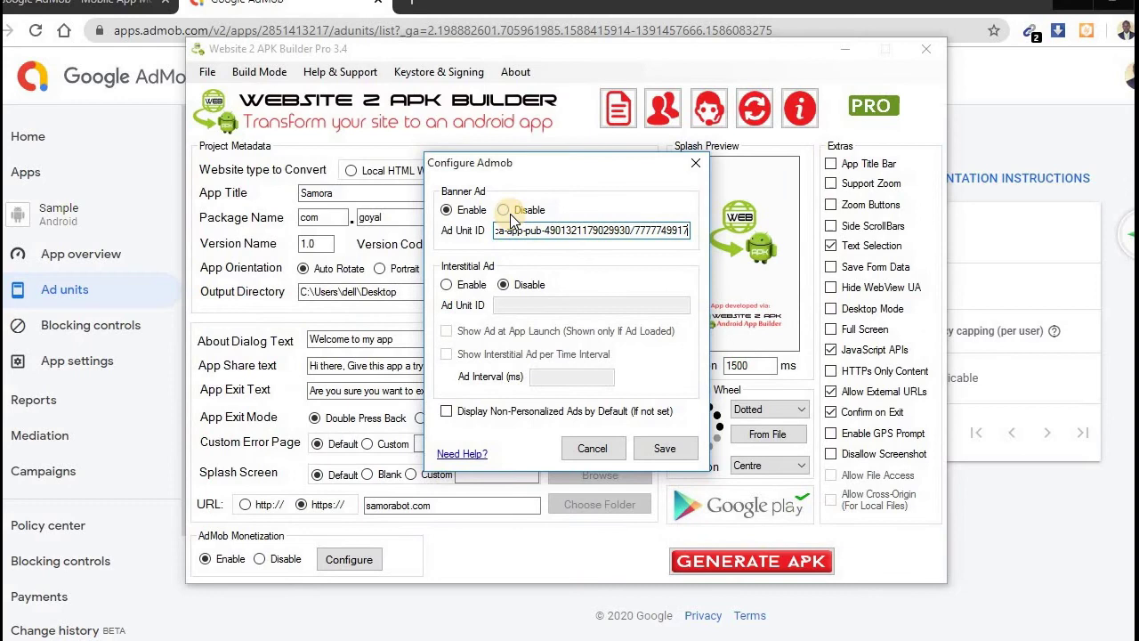
pyautogui.click(668, 450)
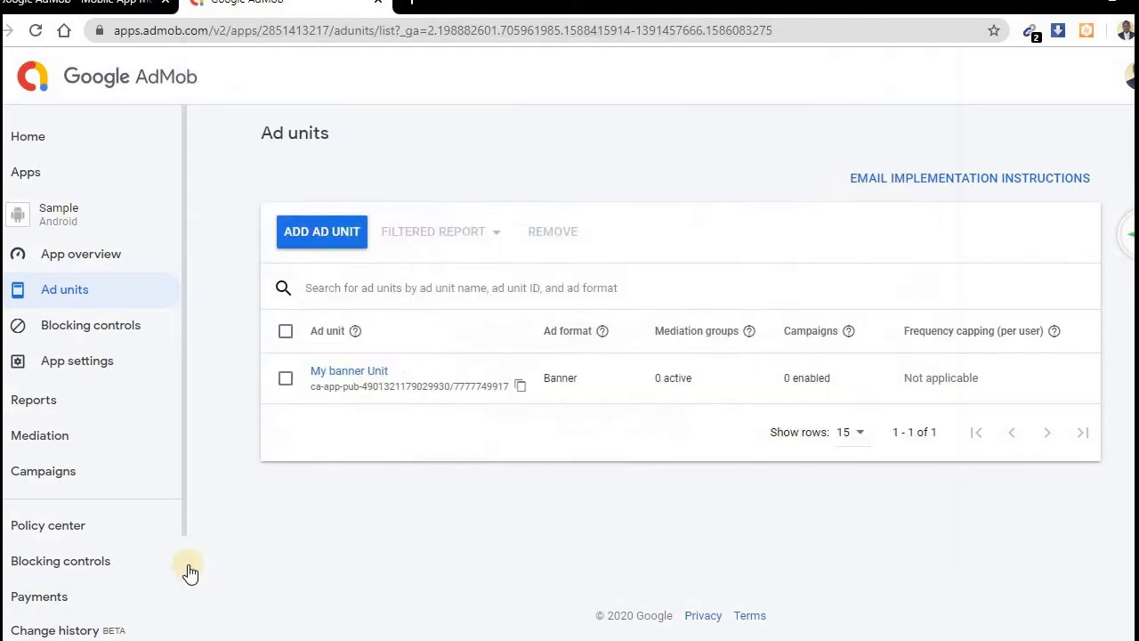
# Step: Create an interstitial AdMob ad unit named 'My second unit' and copy its ad unit ID
pyautogui.click(329, 237)
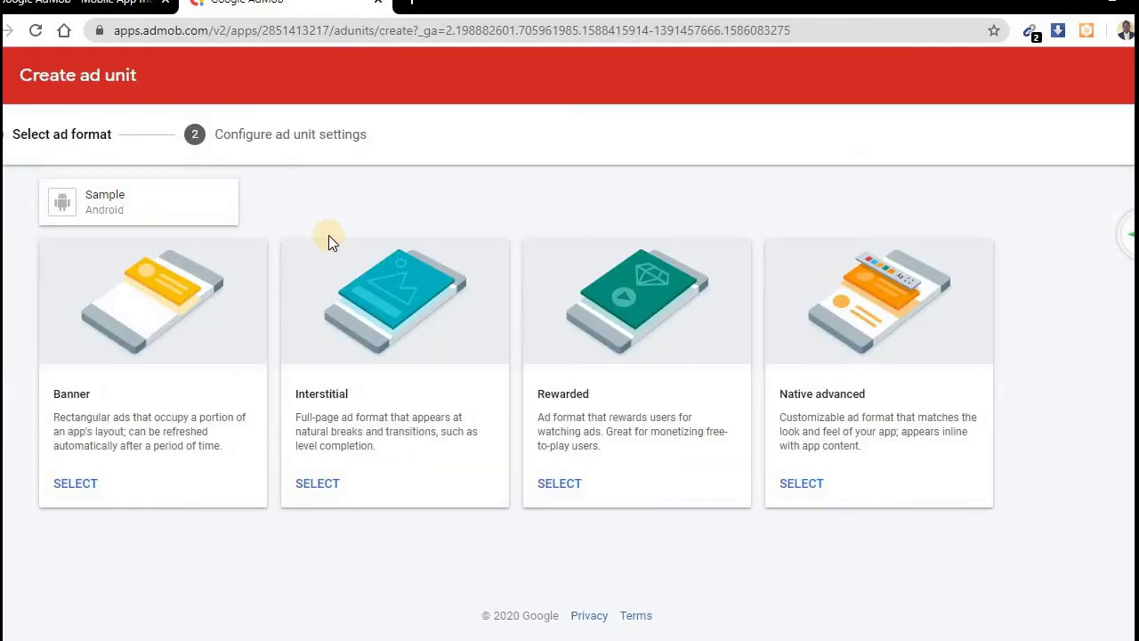
pyautogui.click(316, 486)
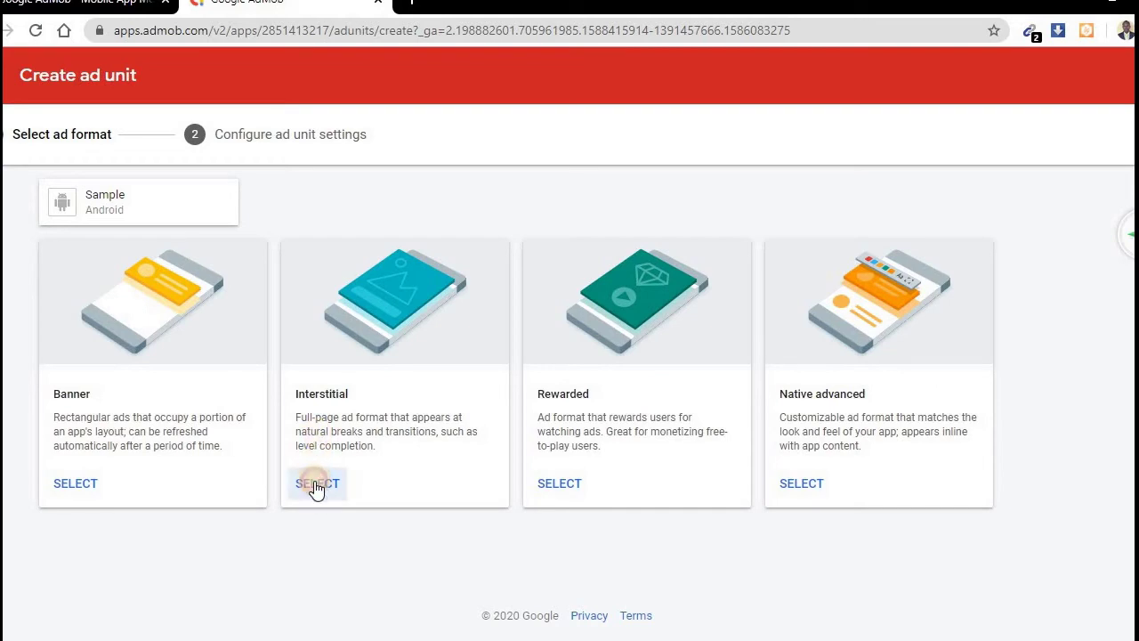
pyautogui.click(411, 338)
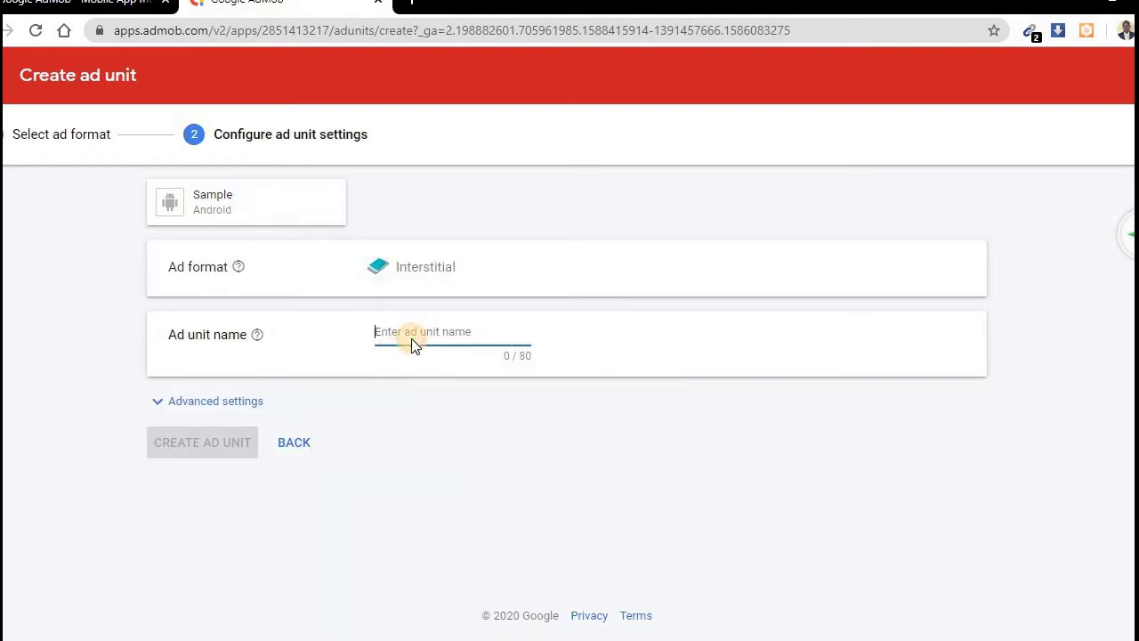
pyautogui.write('My secon')
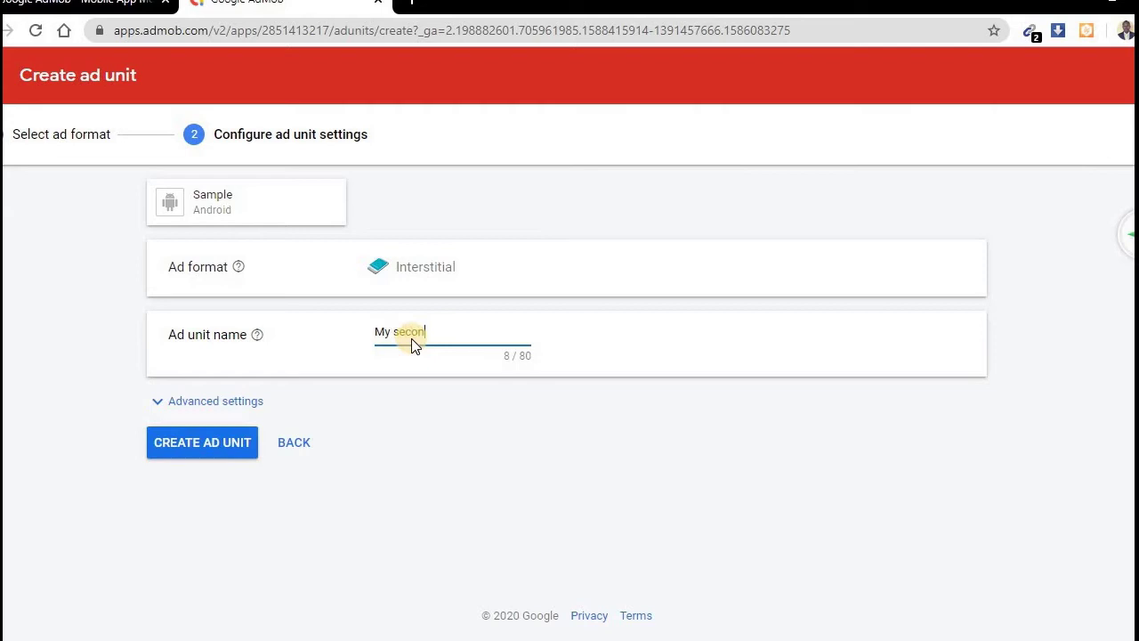
pyautogui.write('d unit')
pyautogui.click(240, 440)
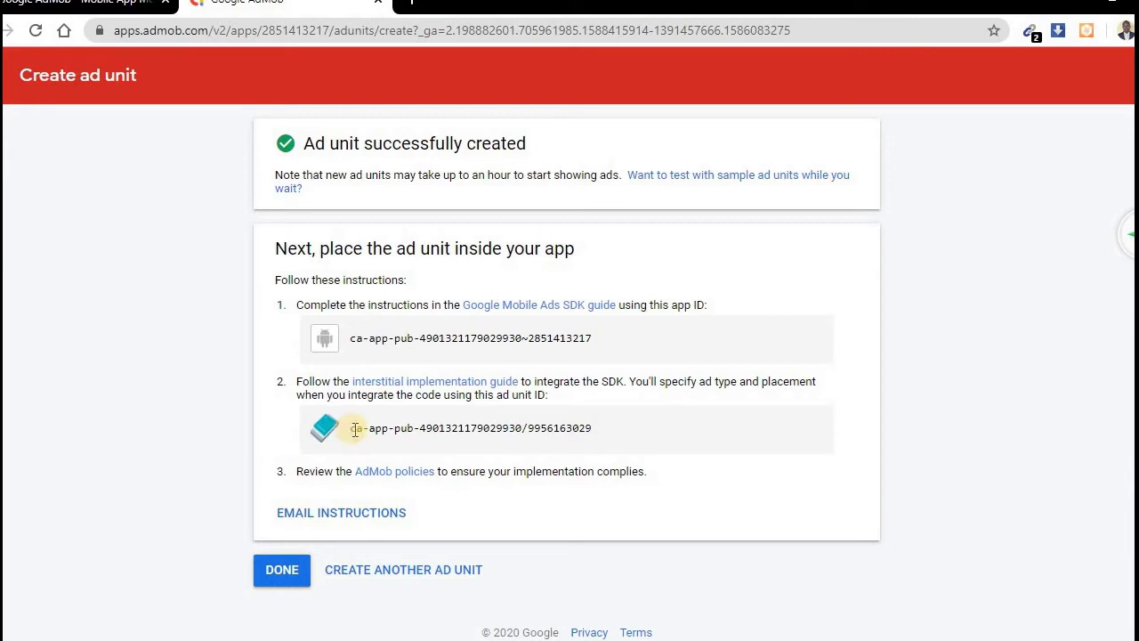
pyautogui.moveTo(354, 428); pyautogui.dragTo(592, 433)
pyautogui.hotkey('ctrl', 'c')
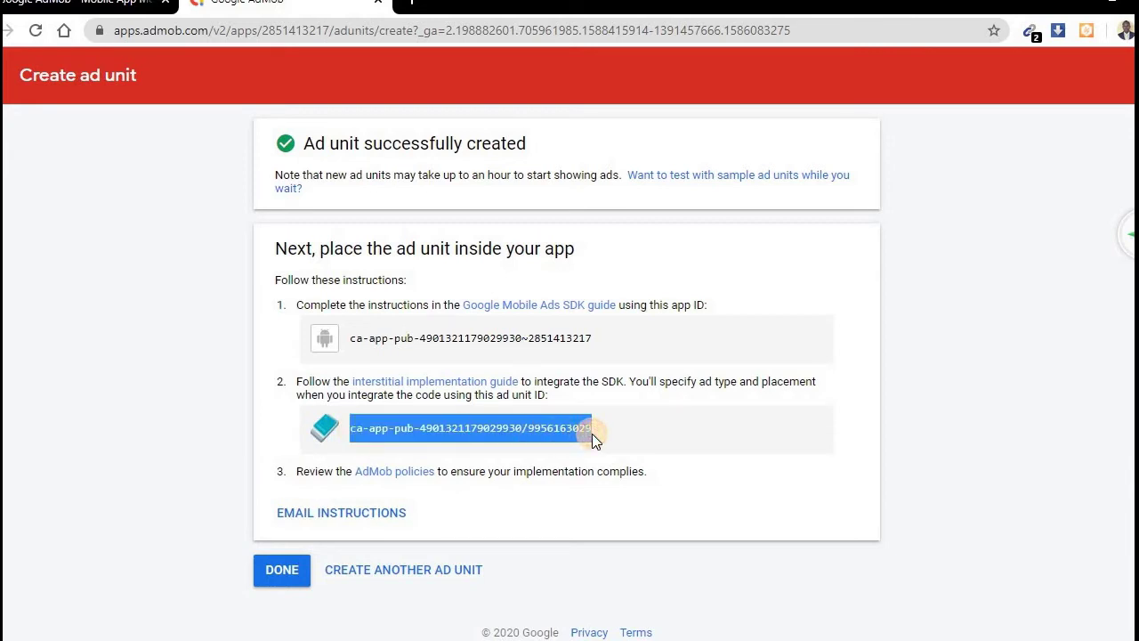
pyautogui.hotkey('alt', 'Tab')
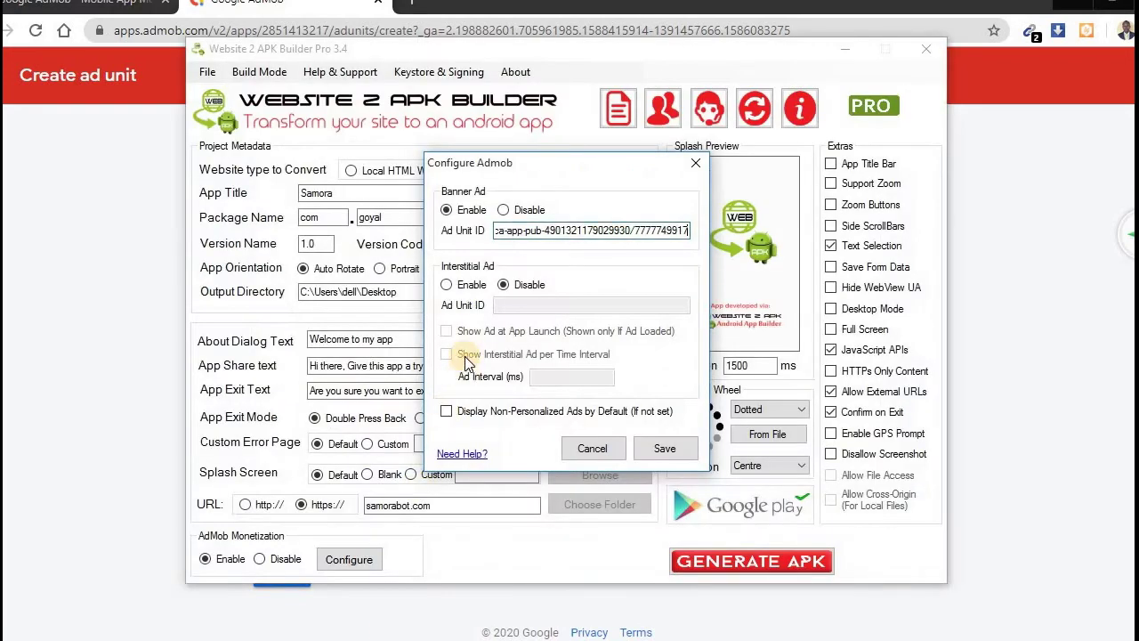
# Step: Enable interstitial ads and paste the copied interstitial ad unit ID
pyautogui.click(445, 285)
pyautogui.click(509, 305)
pyautogui.hotkey('ctrl', 'v')
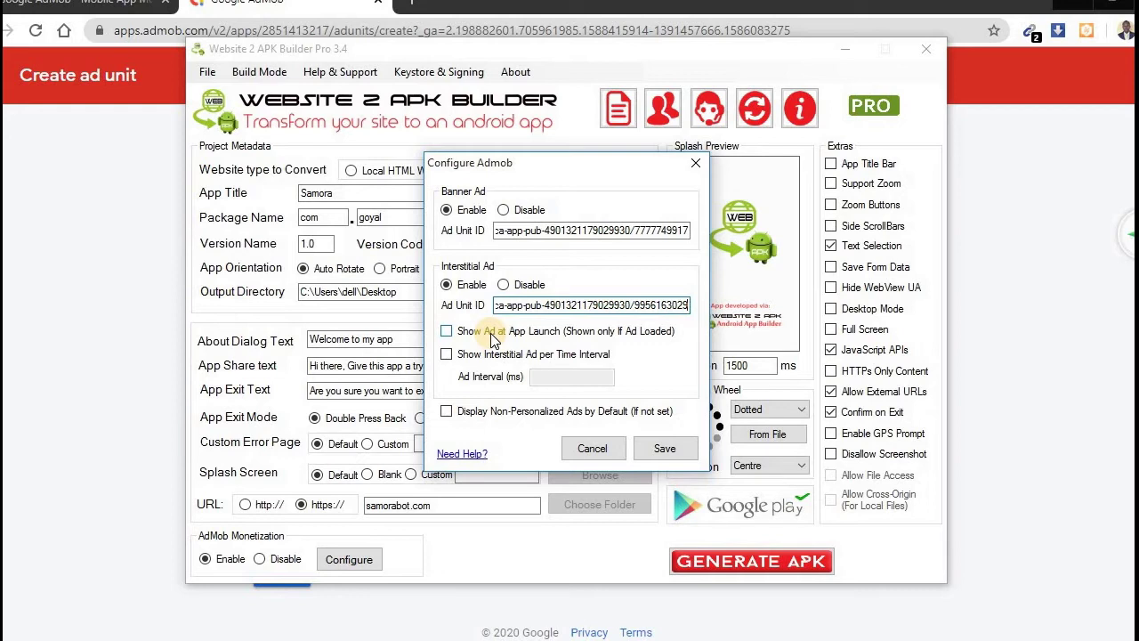
pyautogui.click(478, 332)
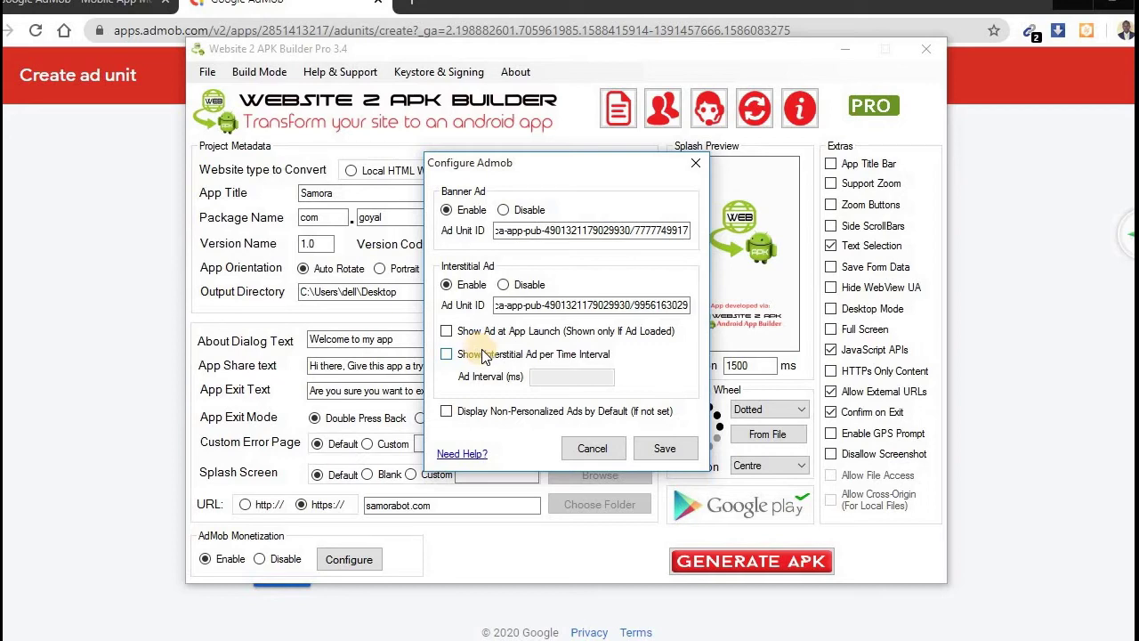
# Step: Show the interstitial every 5000 ms, enable non-personalized ads, and save the AdMob settings
pyautogui.click(488, 357)
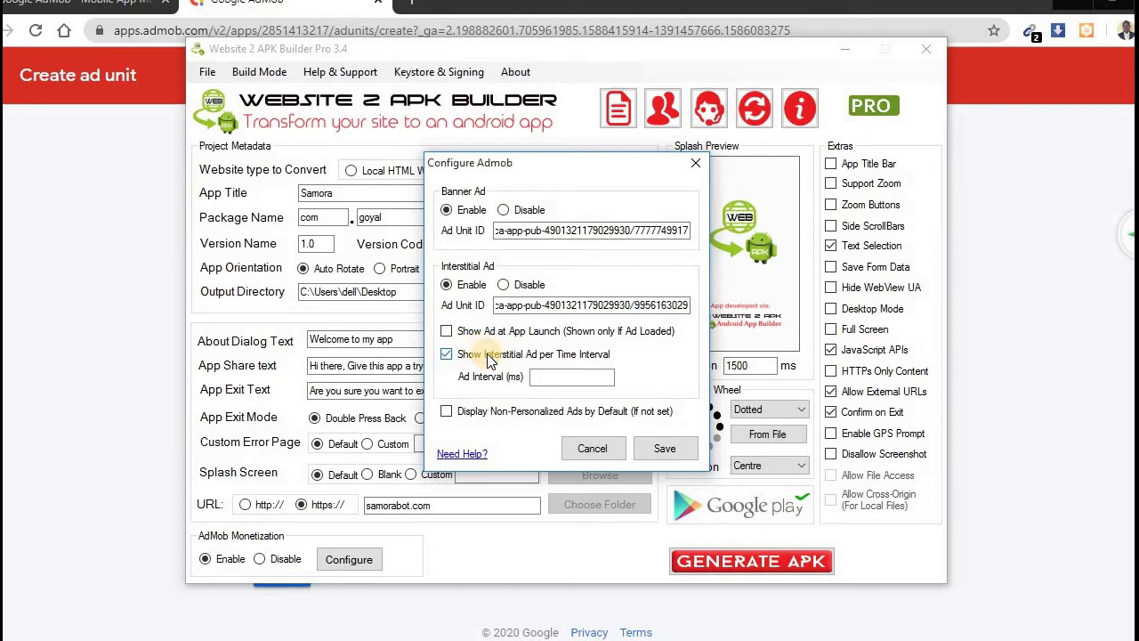
pyautogui.click(555, 377)
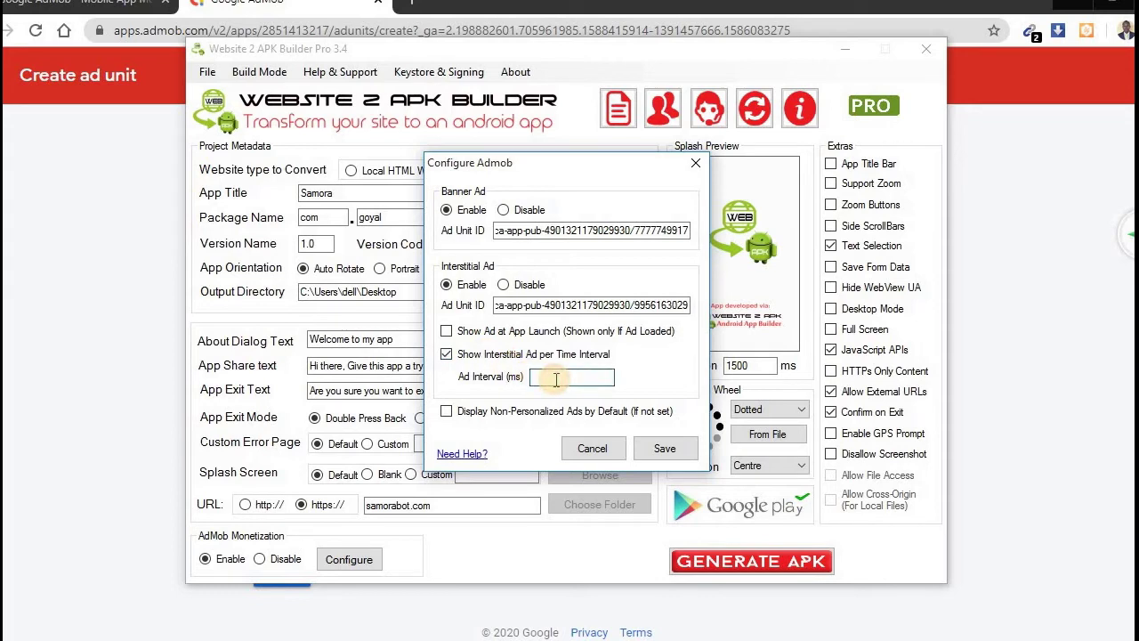
pyautogui.write('5000')
pyautogui.click(512, 414)
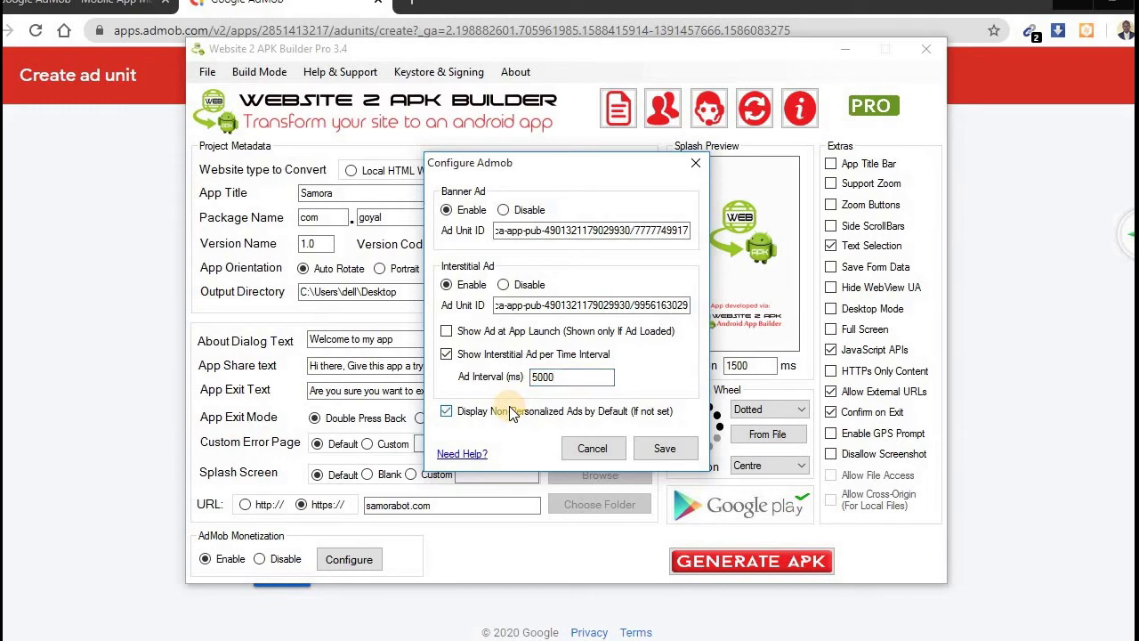
pyautogui.click(676, 452)
# Step: Generate the Samora APK, confirm the build, and dismiss the success message
pyautogui.click(741, 553)
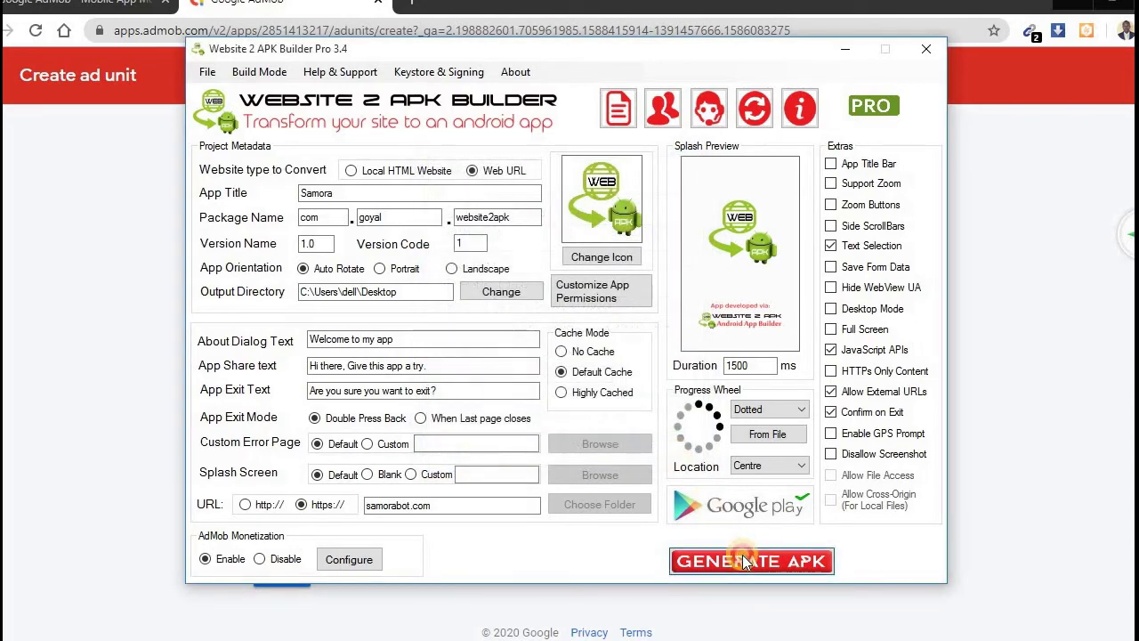
pyautogui.click(611, 384)
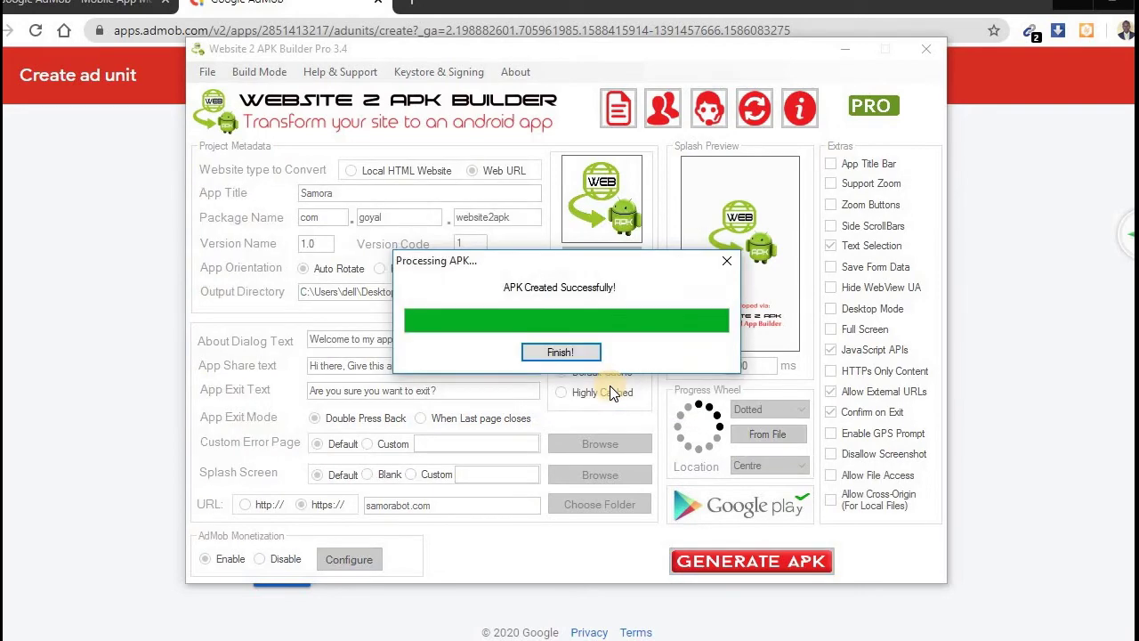
pyautogui.click(559, 352)
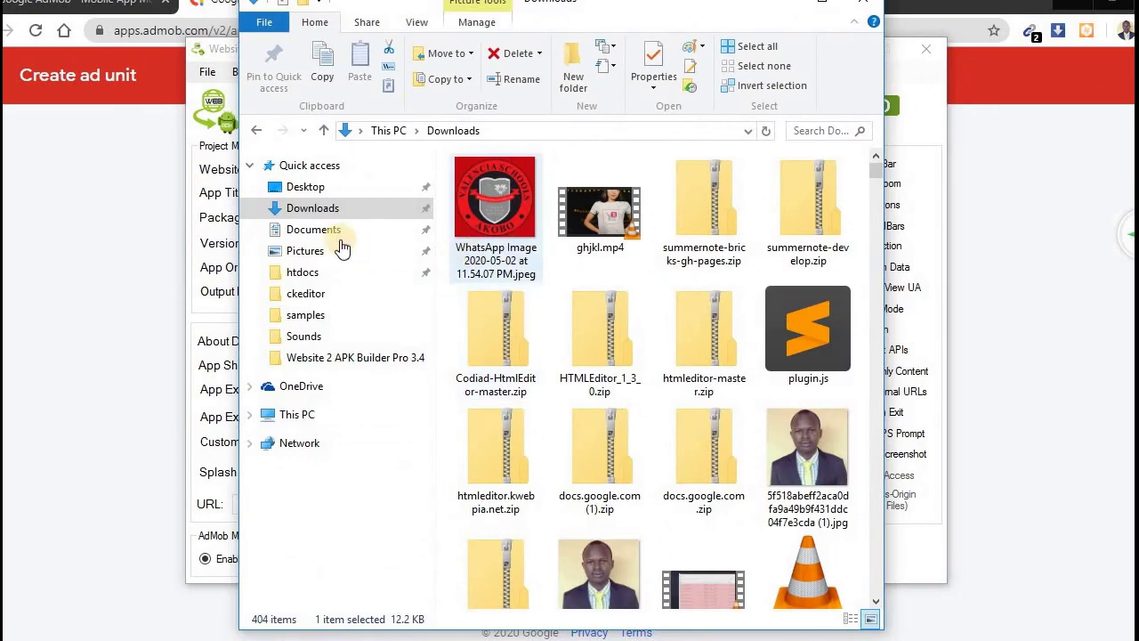
# Step: Send Samora_1_1.0.apk from the Desktop to the TECNO CAMON 11 phone
pyautogui.click(321, 188)
pyautogui.click(494, 211)
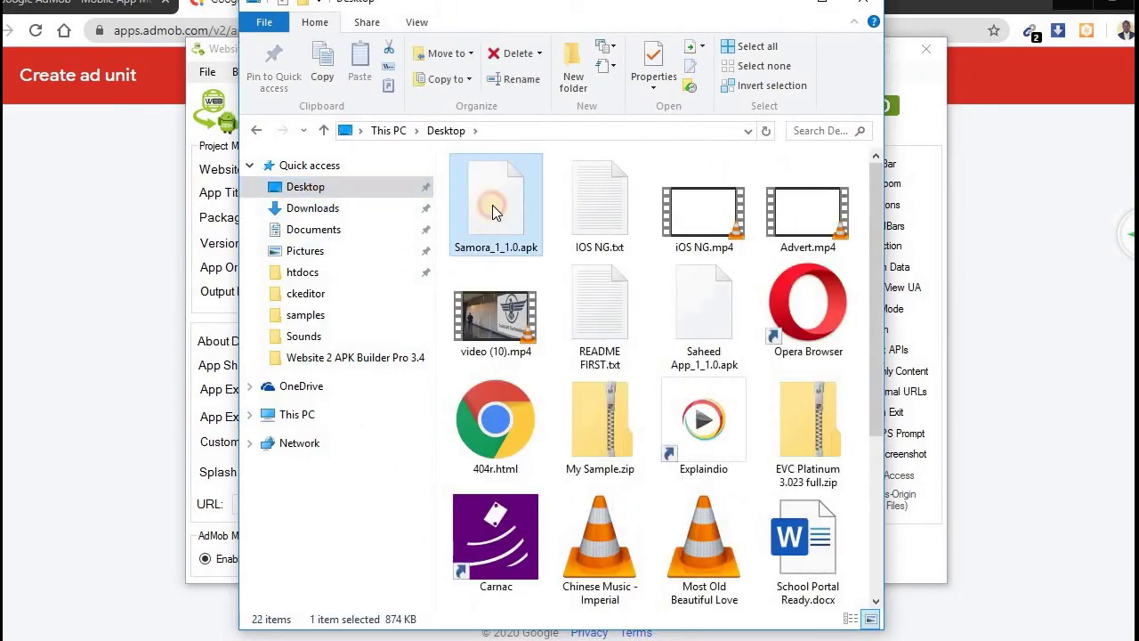
pyautogui.rightClick(492, 231)
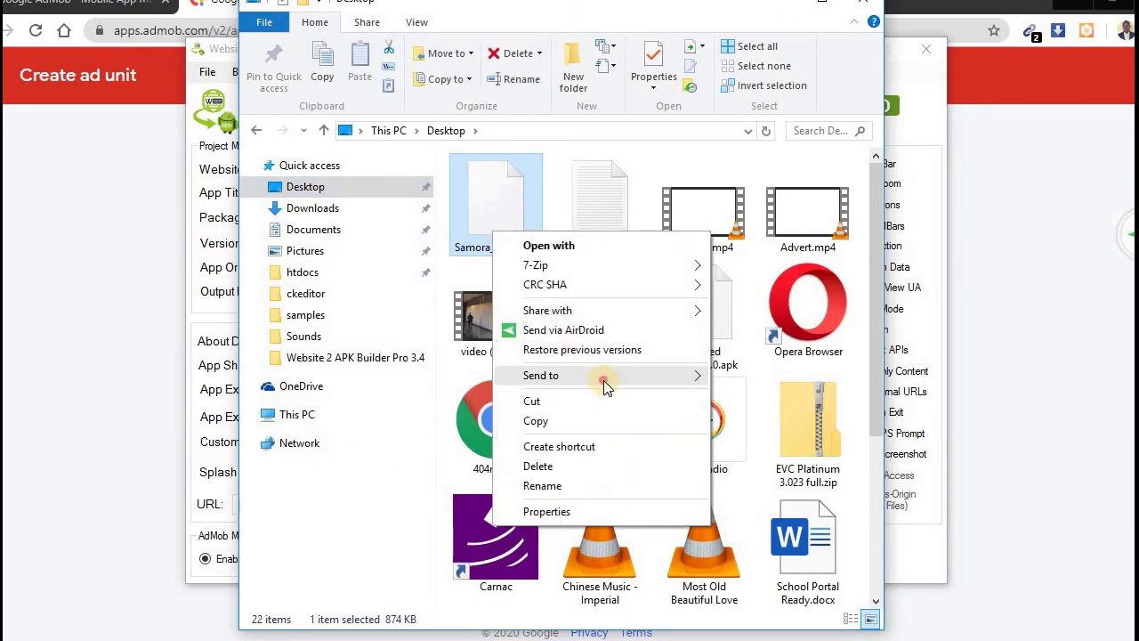
pyautogui.moveTo(603, 380)
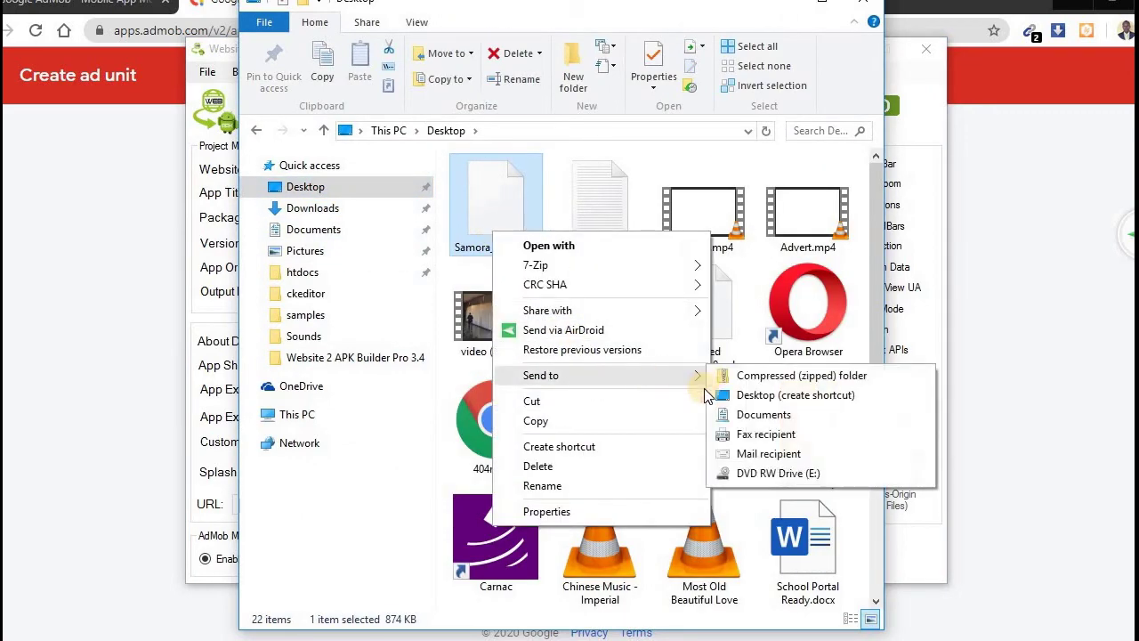
pyautogui.click(487, 206)
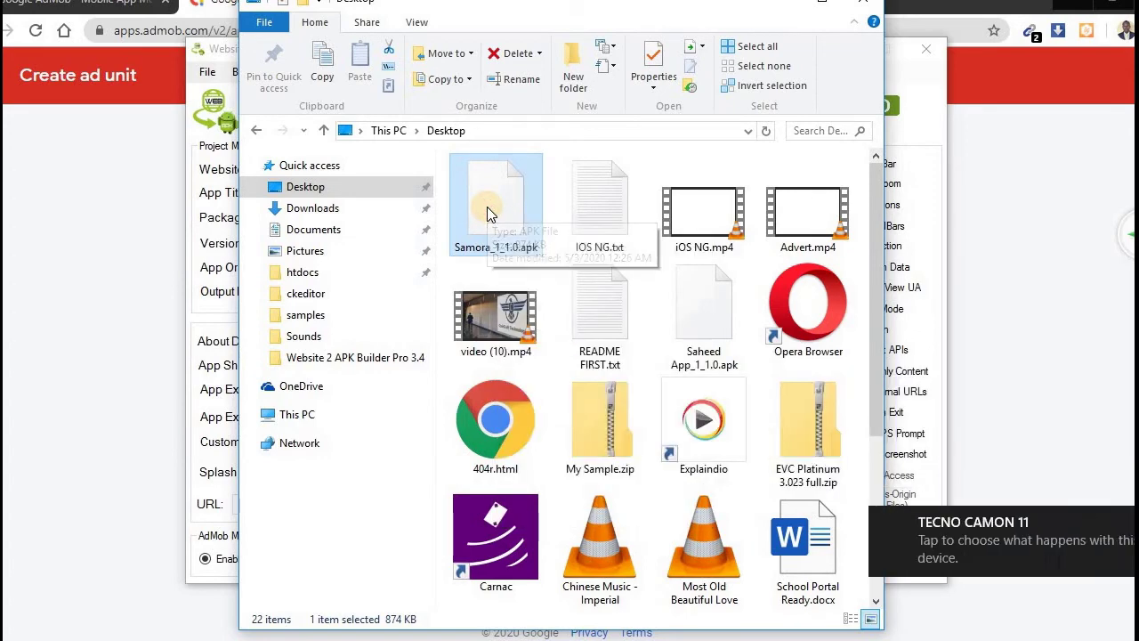
pyautogui.rightClick(487, 210)
pyautogui.moveTo(545, 352)
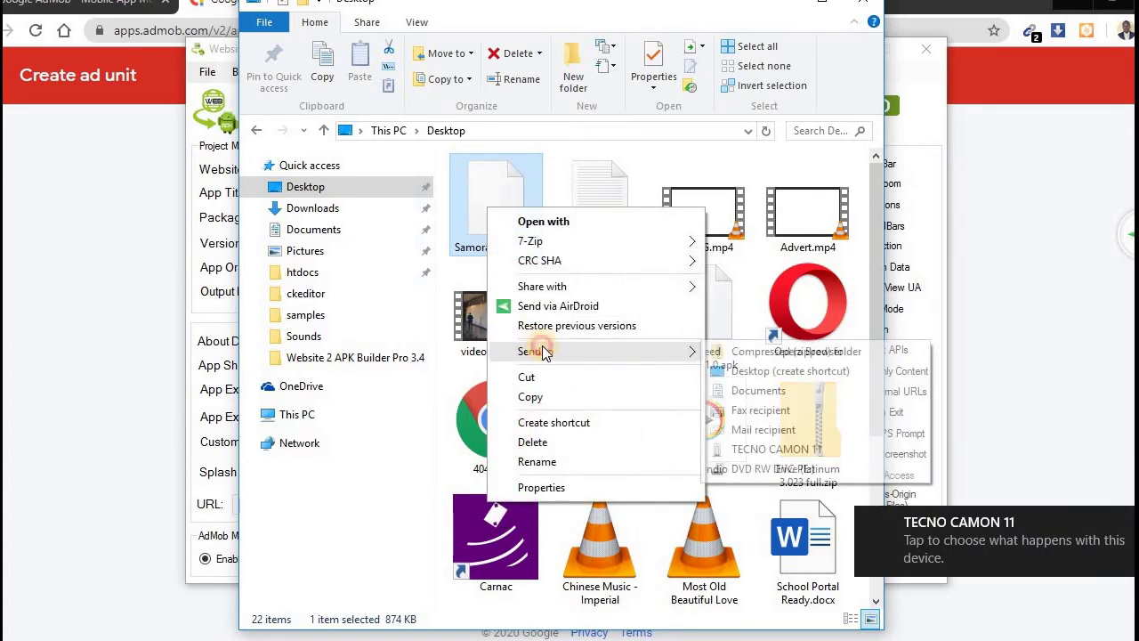
pyautogui.click(788, 448)
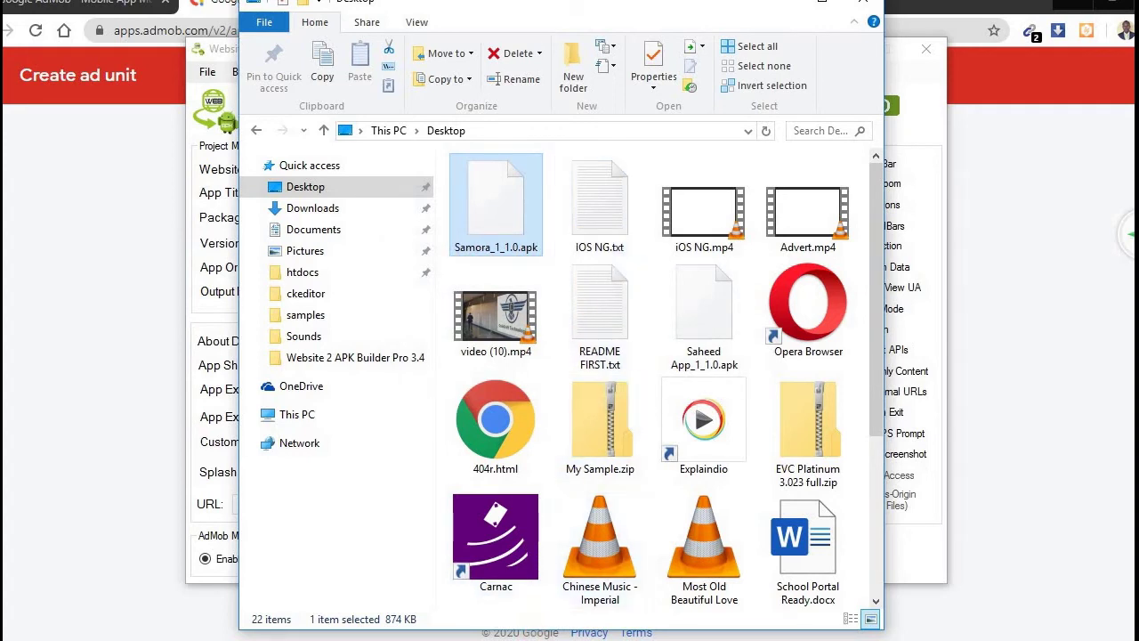
# Step: Retry the AirDroid remote control connection and shift the phone mirror window left
pyautogui.click(521, 569)
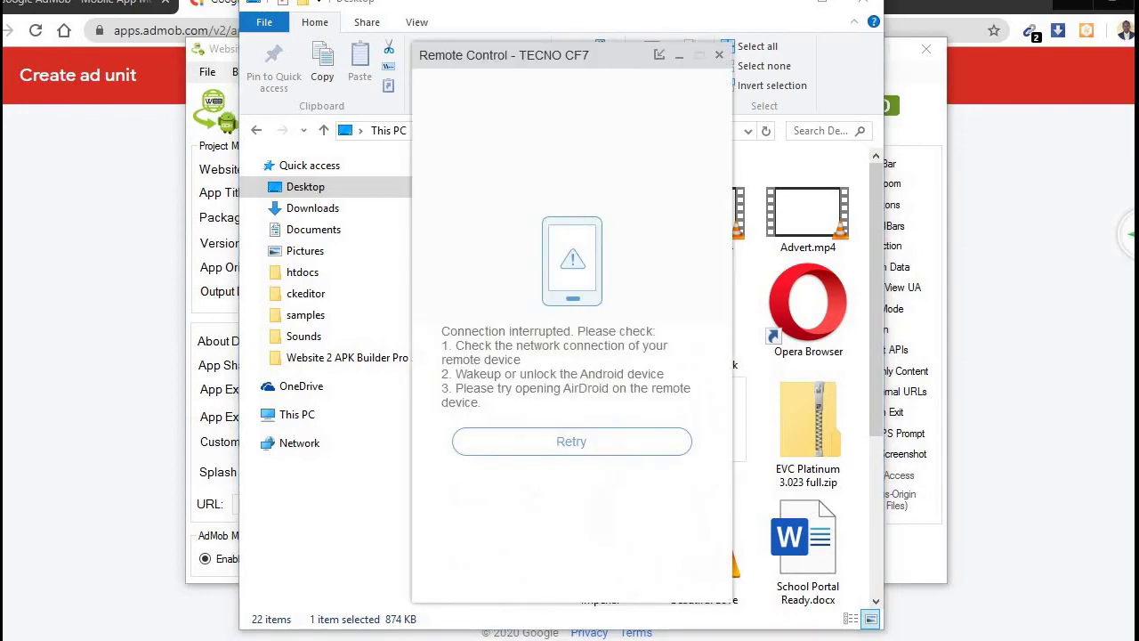
pyautogui.click(611, 436)
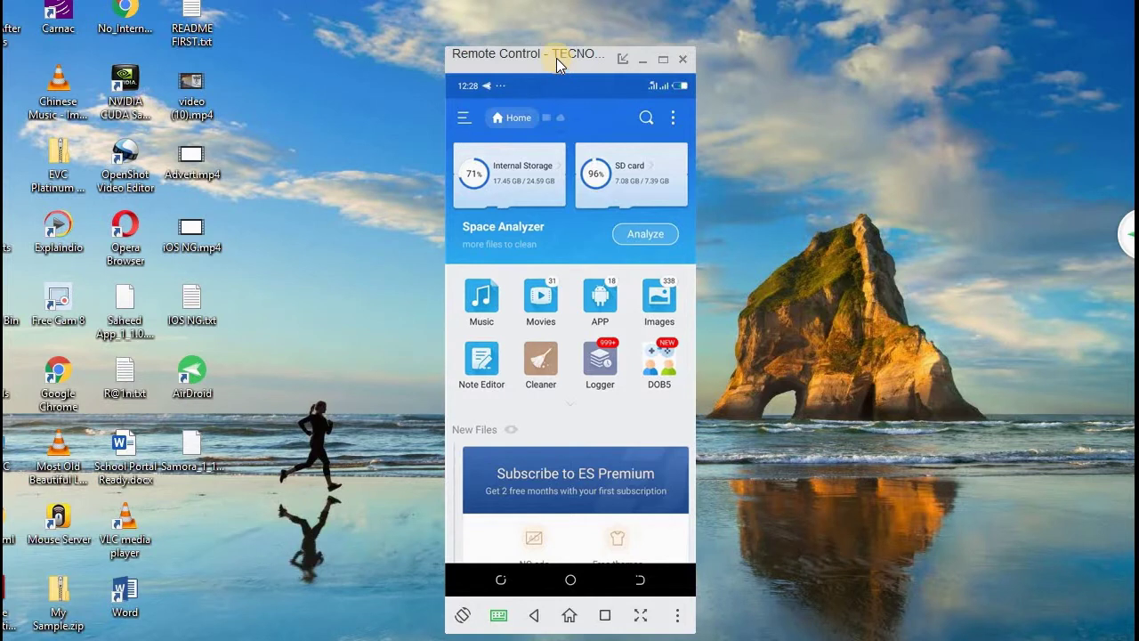
pyautogui.moveTo(556, 58); pyautogui.dragTo(526, 55)
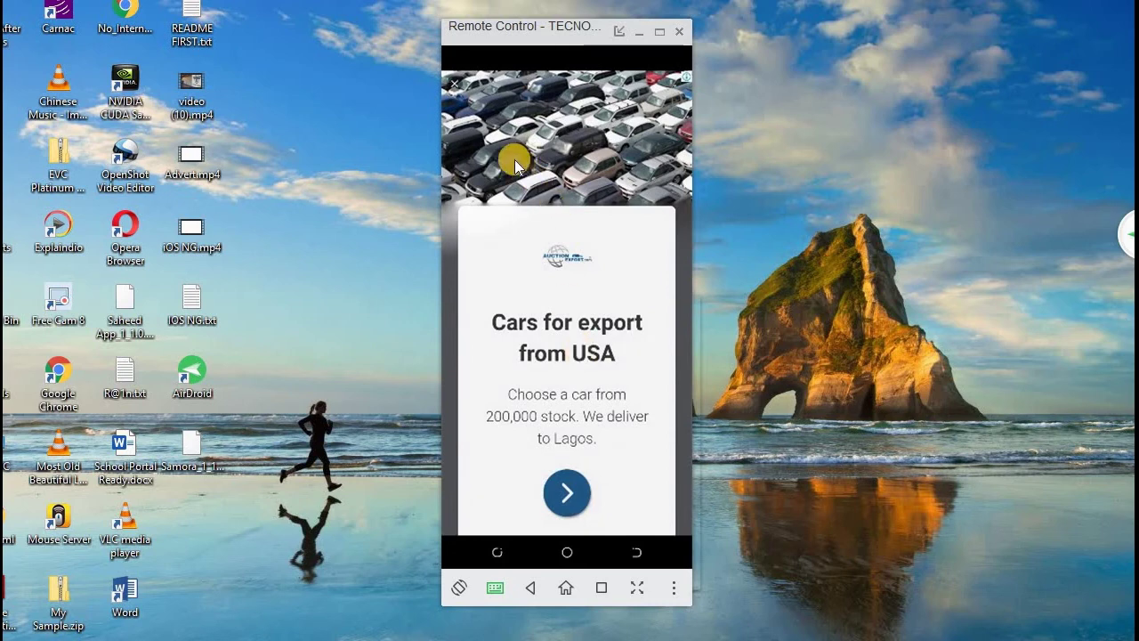
# Step: Close the car export ad, scroll Samora, tap the clothing banner, and close the DressLily ad
pyautogui.click(457, 90)
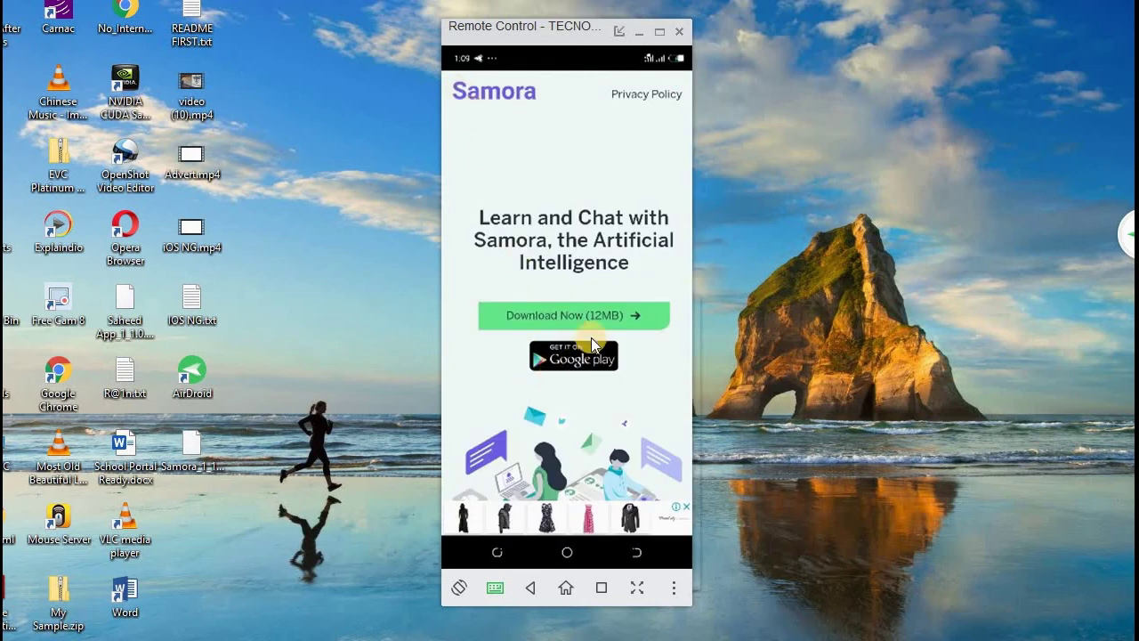
pyautogui.scroll(-5, 590, 345)
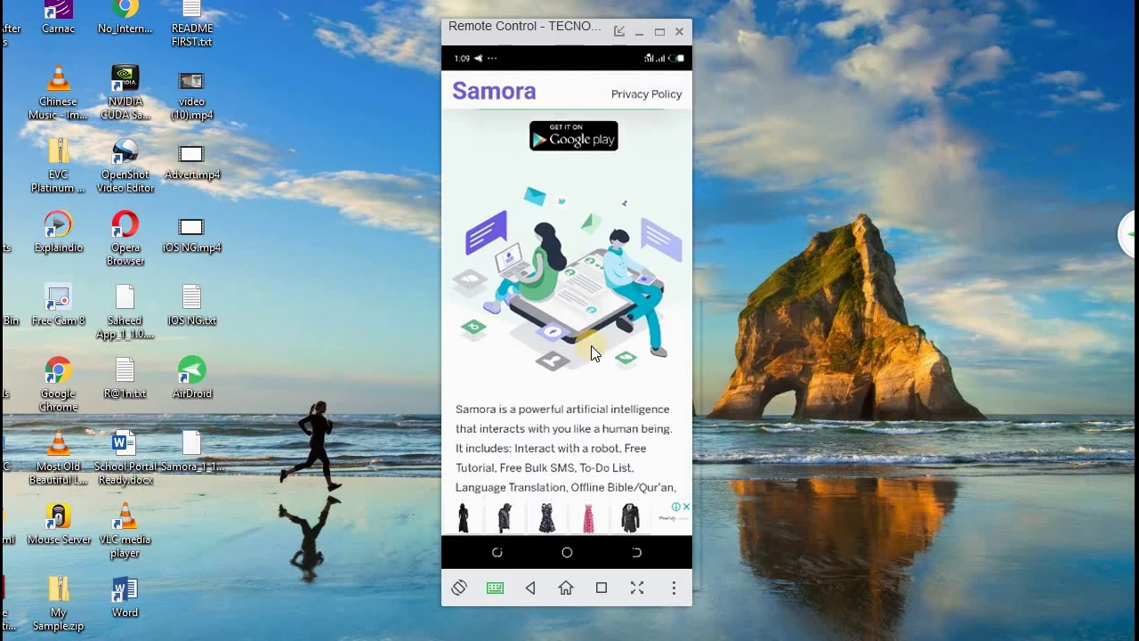
pyautogui.click(637, 514)
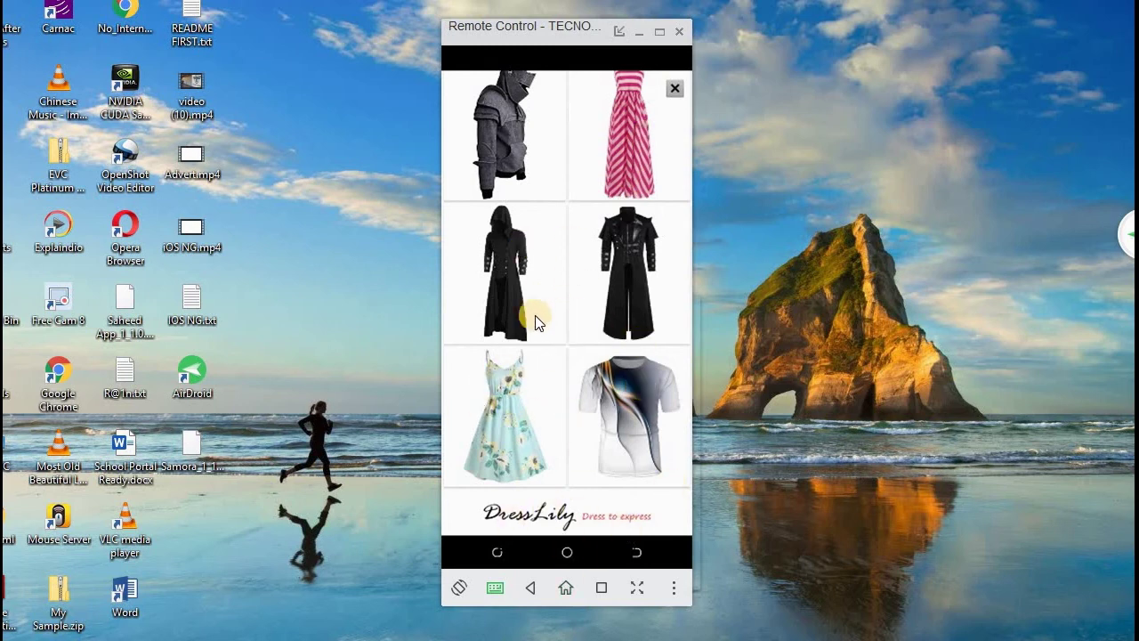
pyautogui.click(672, 90)
# Step: Close the learning games ad, scroll down, reopen the clothing banner, and close DressLily again
pyautogui.scroll(-5, 586, 298)
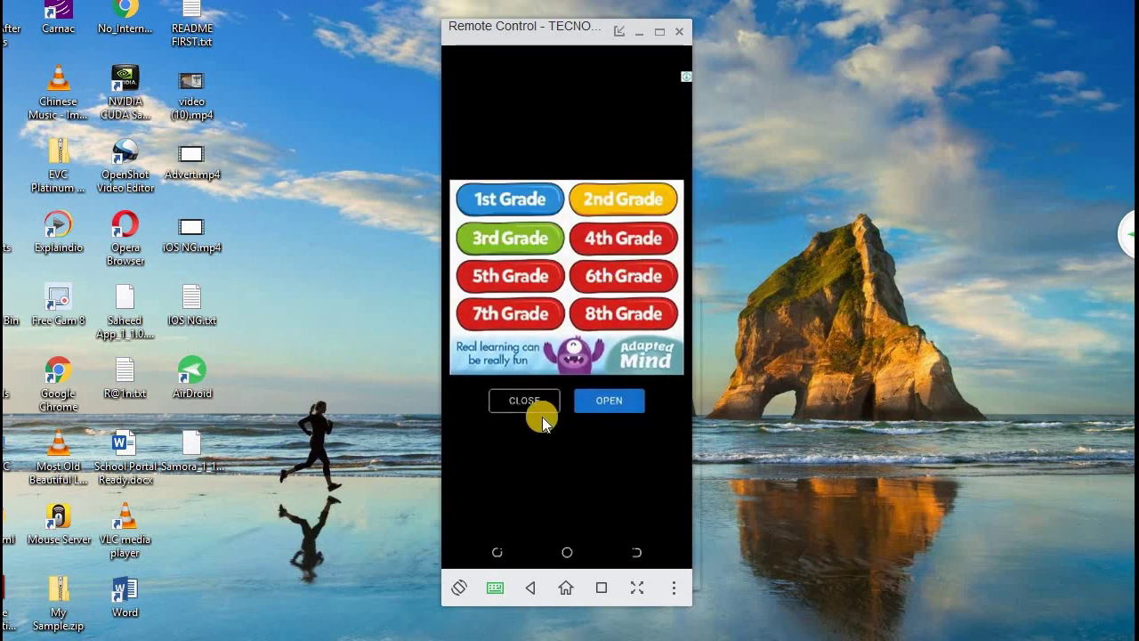
pyautogui.click(534, 403)
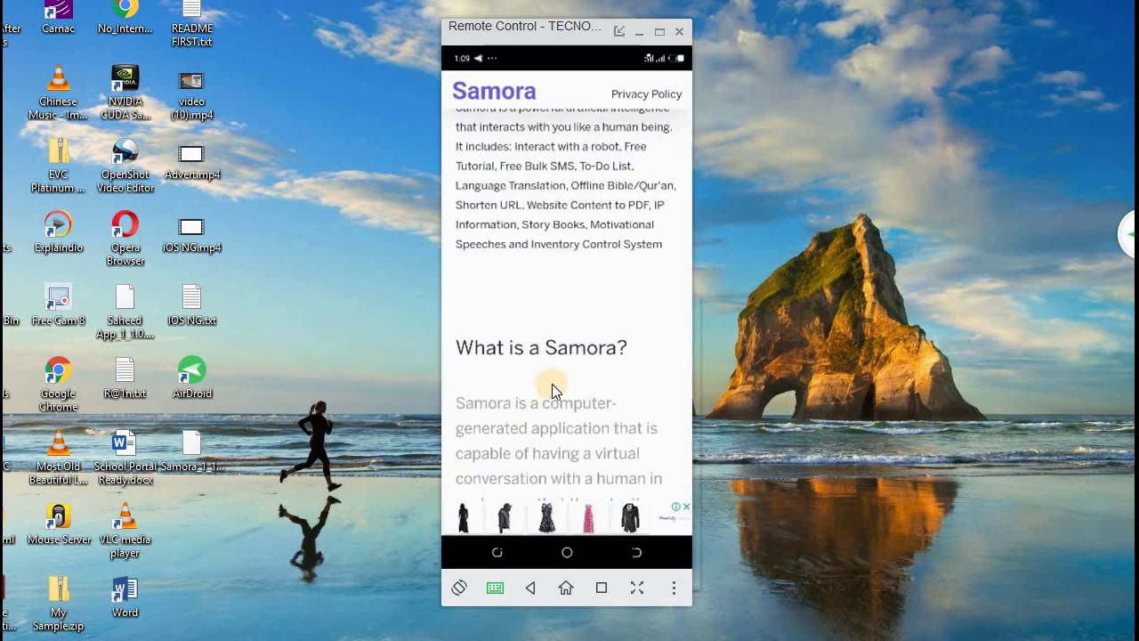
pyautogui.scroll(-3, 552, 383)
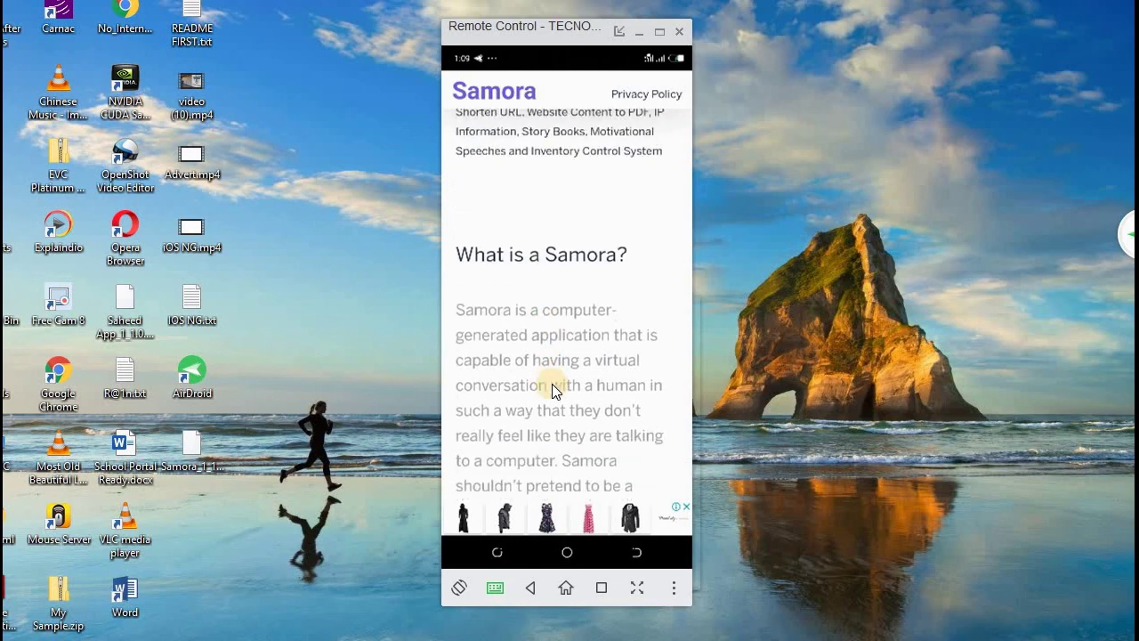
pyautogui.scroll(-1, 552, 390)
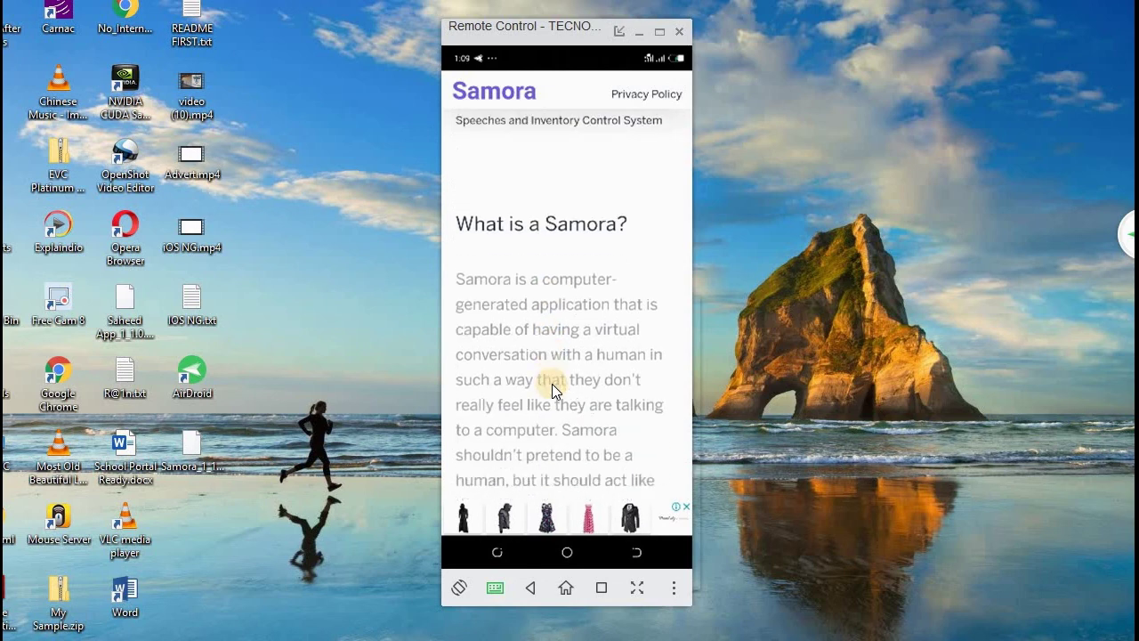
pyautogui.click(668, 508)
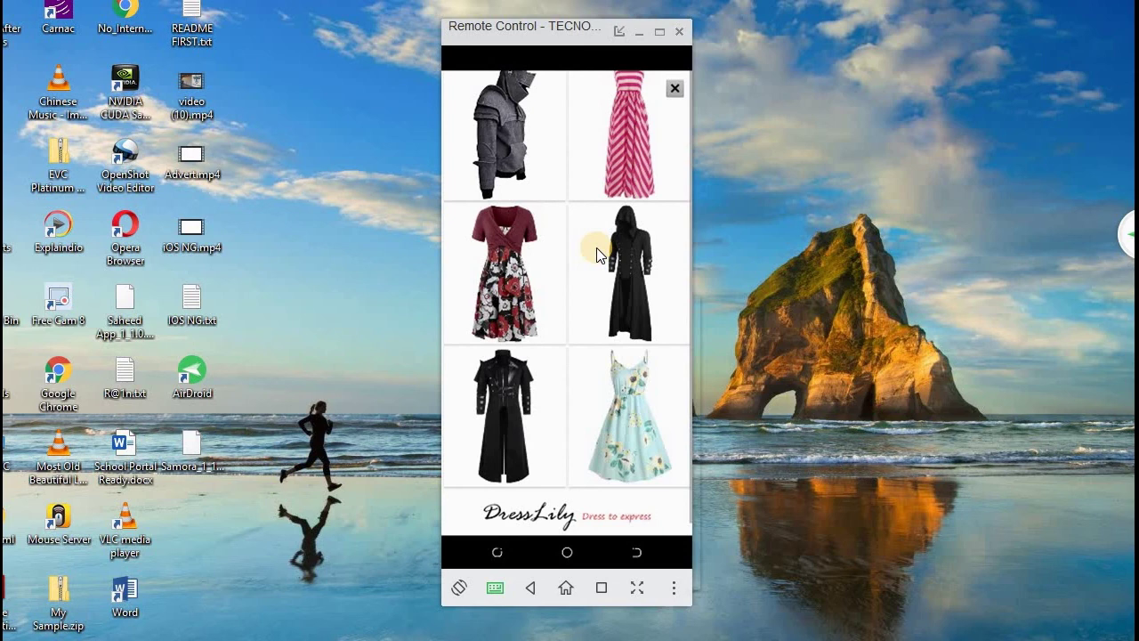
pyautogui.click(669, 92)
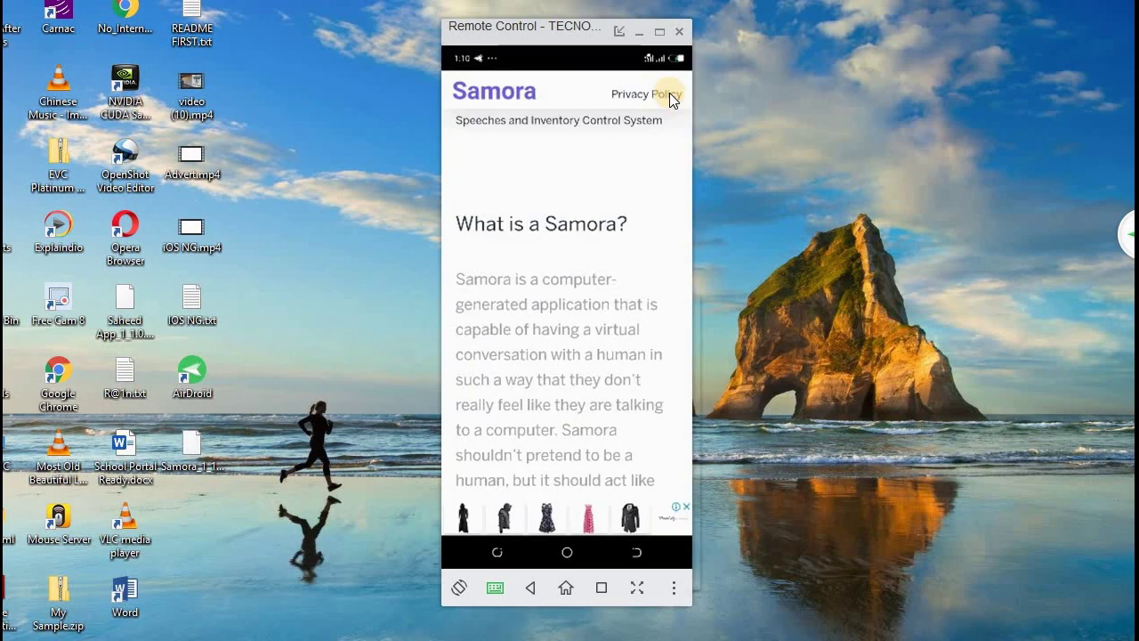